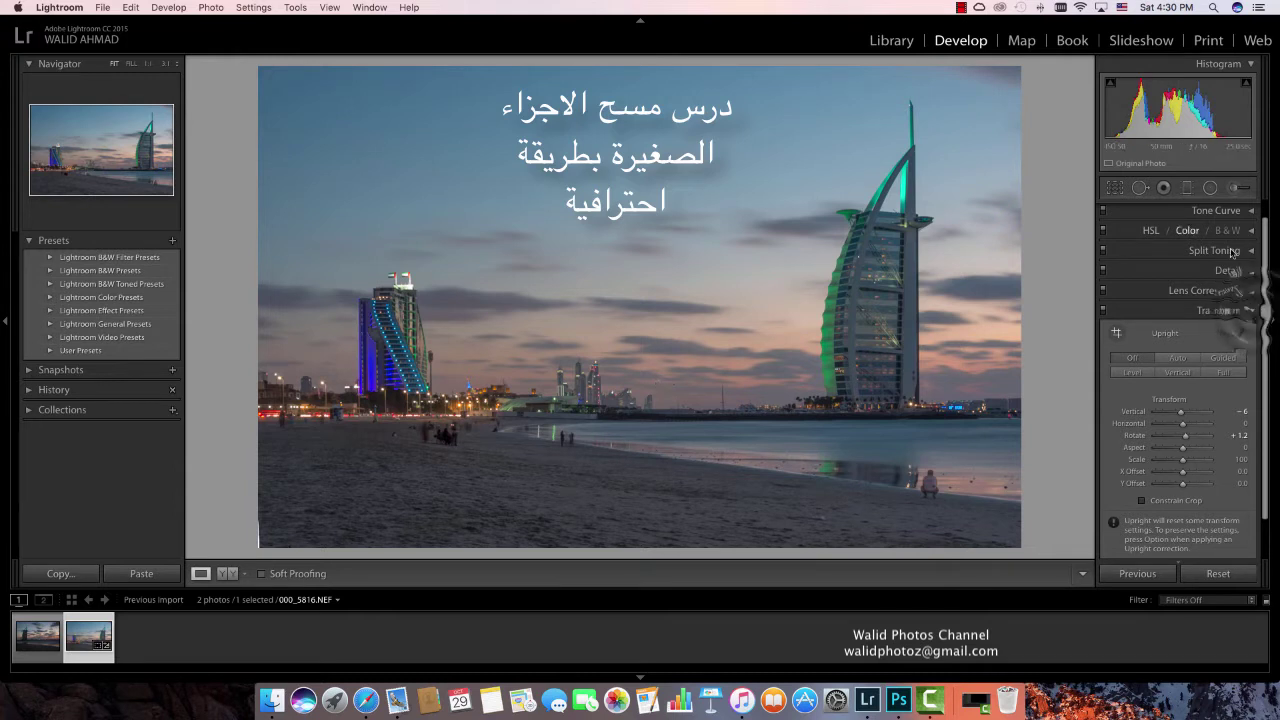
- Collapse the Transform panel in the Develop module's right panel
{"action": "left_click", "coordinate": [1236, 310]}
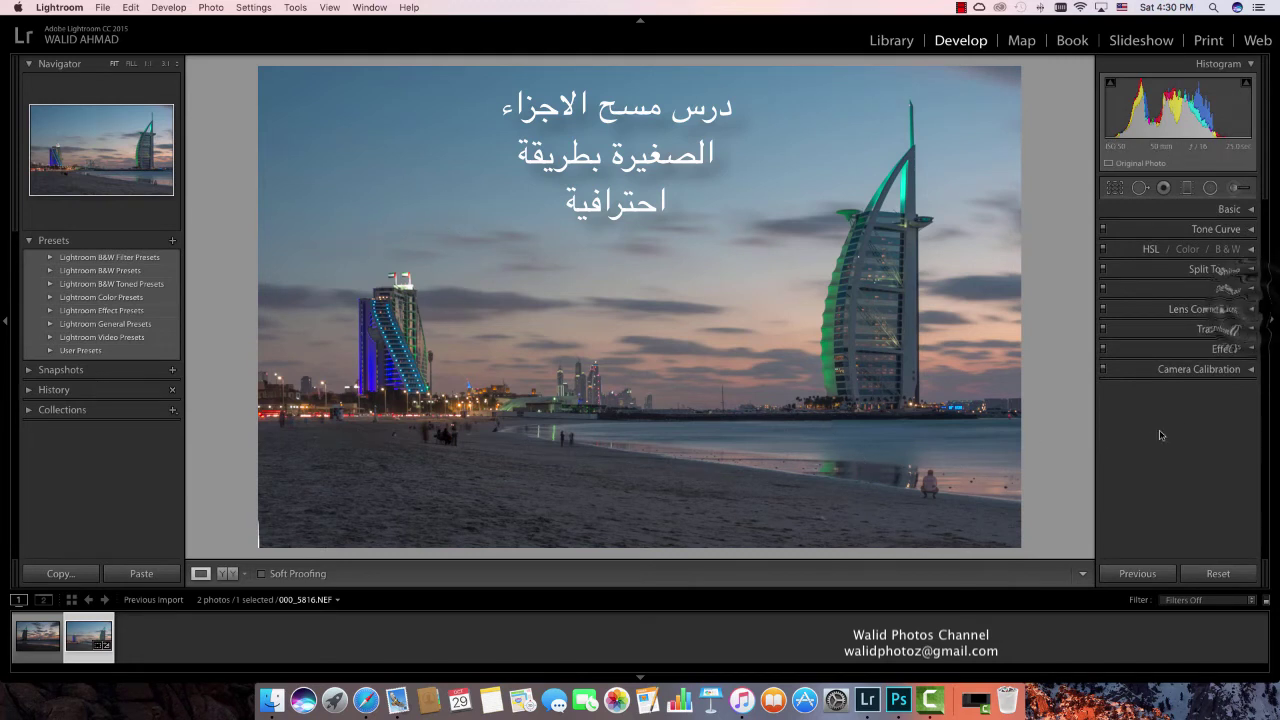
- Expand Lens Corrections and toggle it off and back on, leaving profile and chromatic aberration corrections enabled
{"action": "left_click", "coordinate": [1240, 309]}
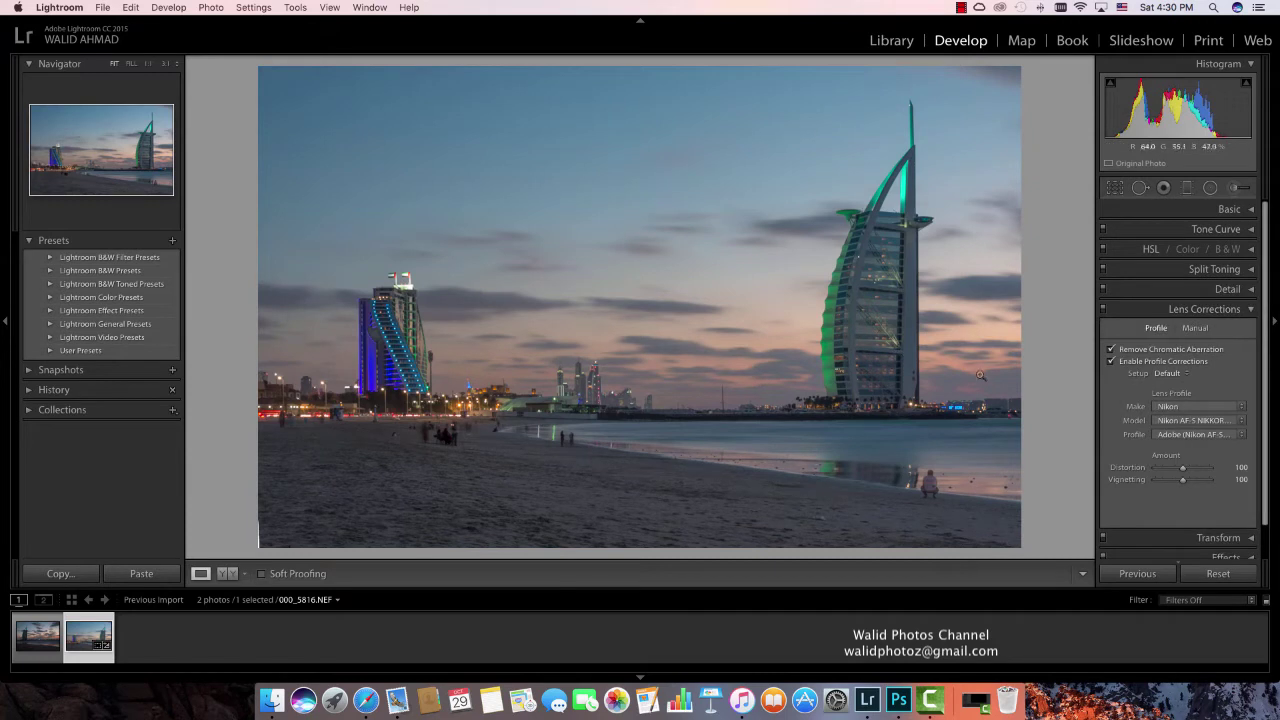
{"action": "left_click", "coordinate": [1104, 310]}
{"action": "left_click", "coordinate": [1104, 312]}
- Raise the bottom crop edge slightly to trim a thin strip, and apply the crop
{"action": "left_click", "coordinate": [1115, 188]}
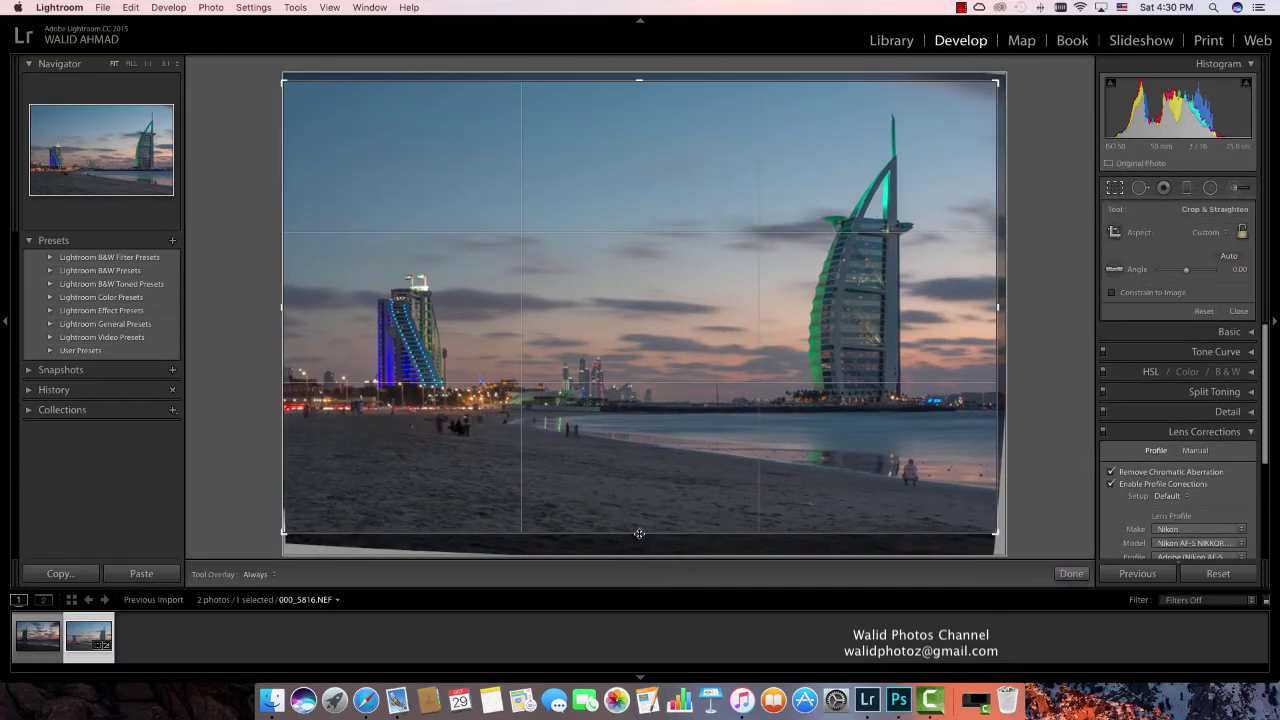
{"action": "left_click_drag", "start_coordinate": [637, 531], "coordinate": [640, 517]}
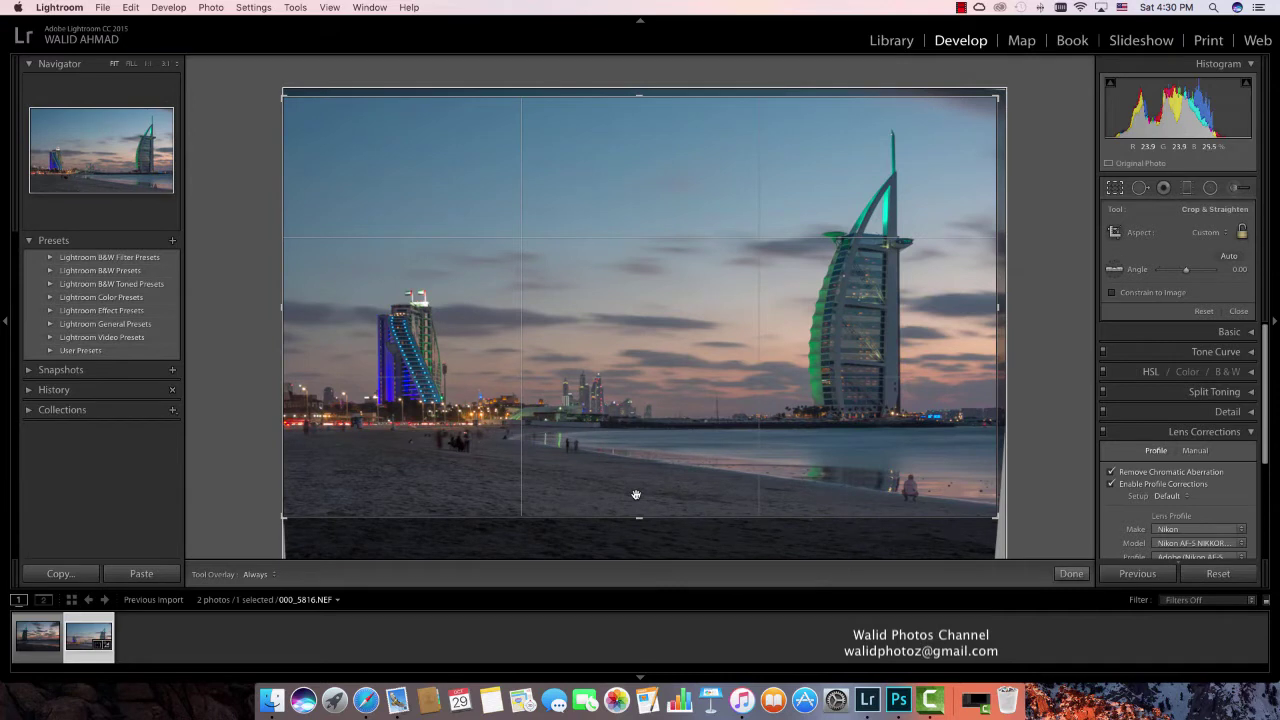
{"action": "key", "text": "Return"}
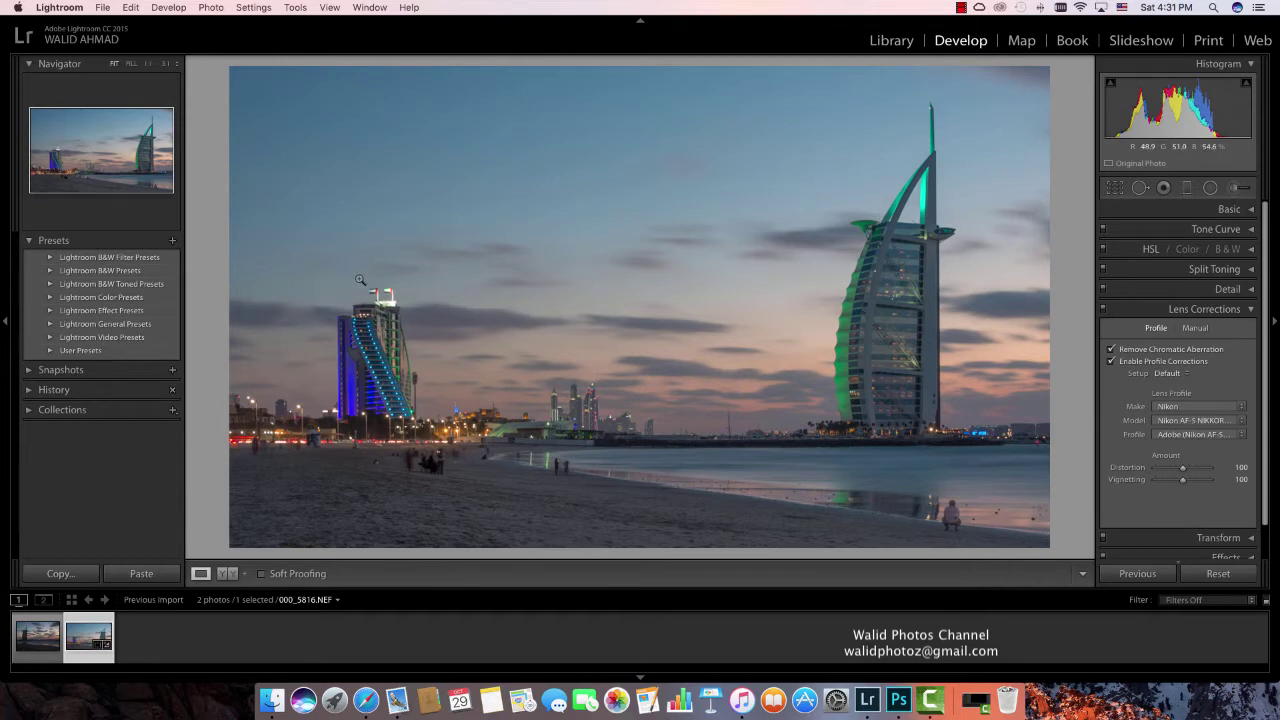
- Collapse Lens Corrections and start Spot Removal with Visualize Spots on and its slider raised slightly
{"action": "left_click", "coordinate": [1245, 309]}
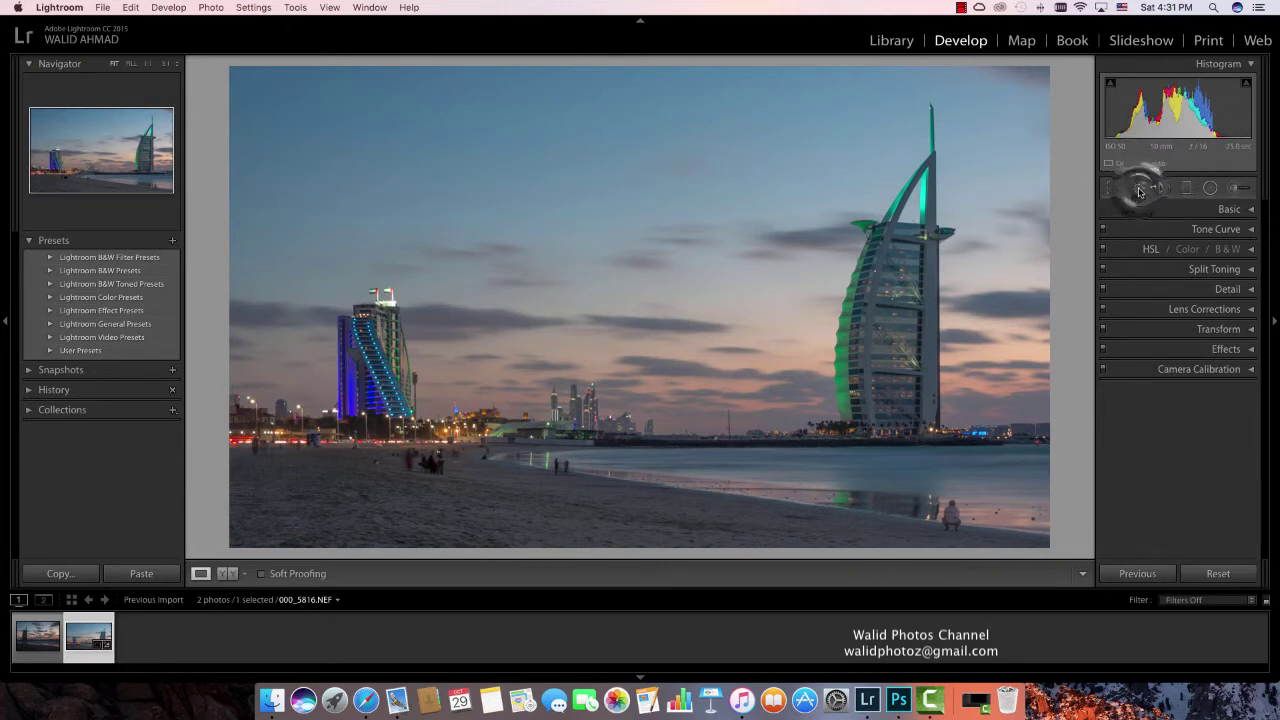
{"action": "left_click", "coordinate": [1140, 189]}
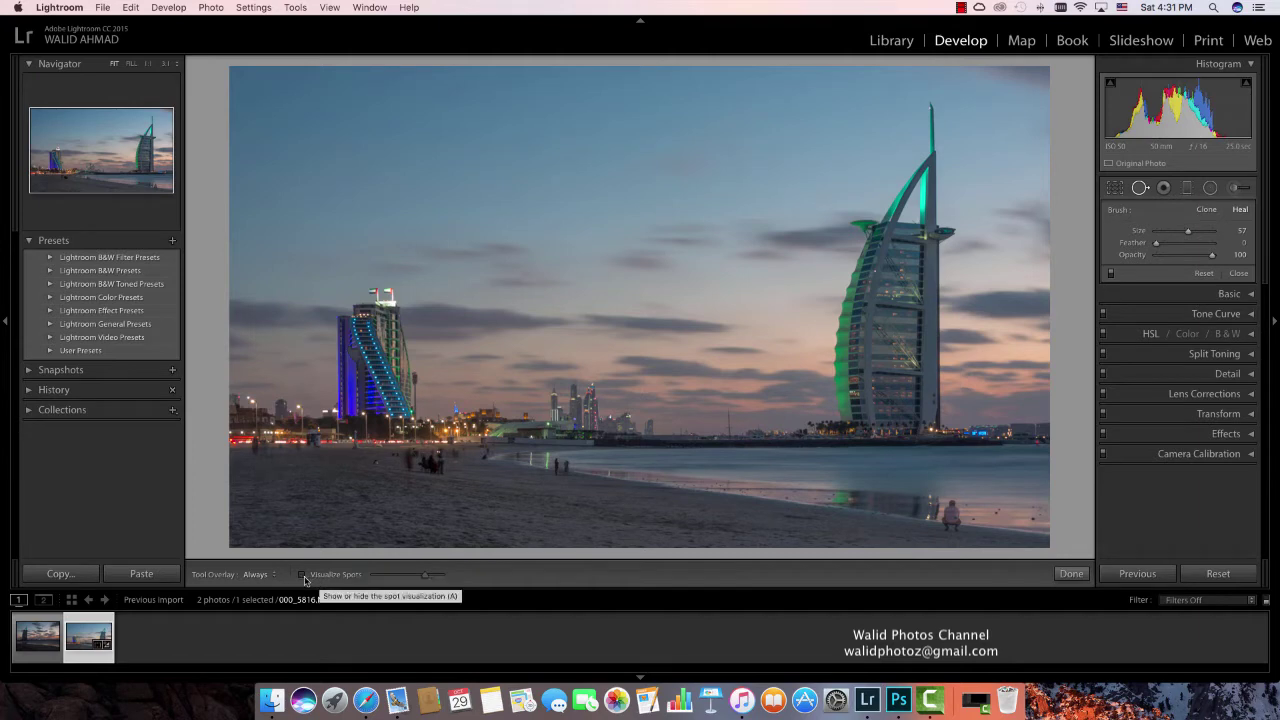
{"action": "left_click", "coordinate": [301, 575]}
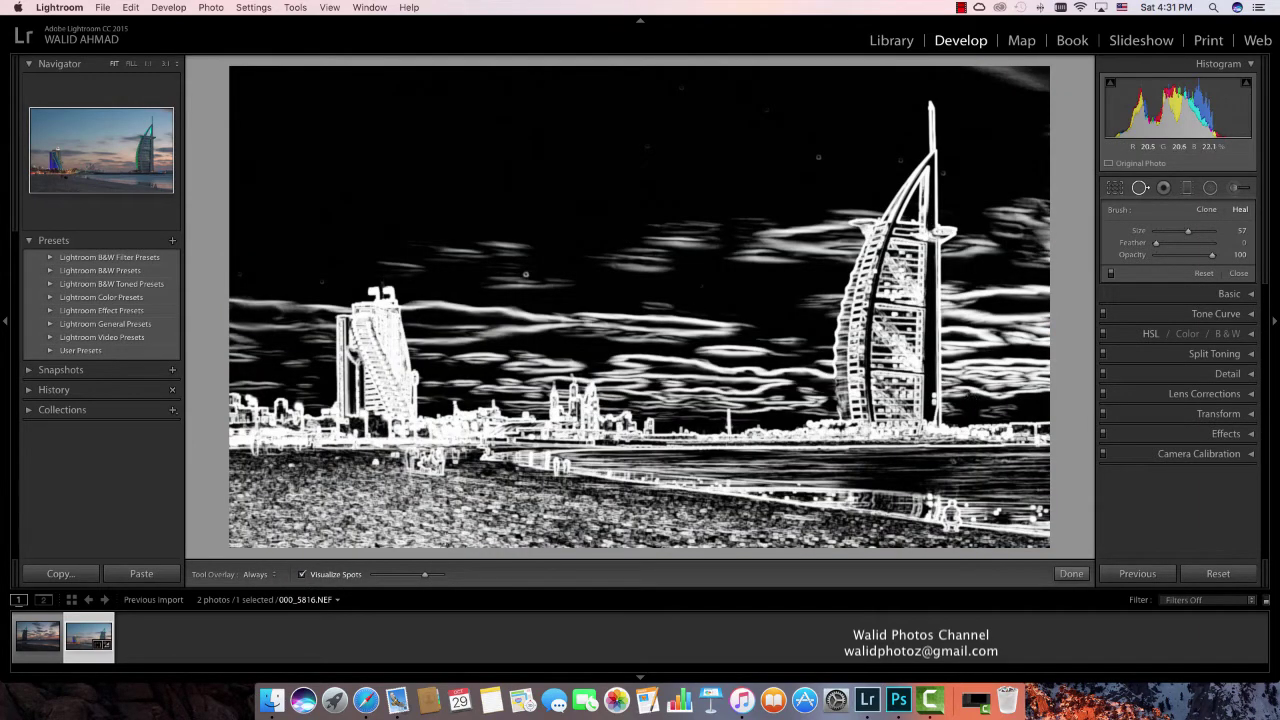
{"action": "left_click_drag", "start_coordinate": [424, 574], "coordinate": [430, 576]}
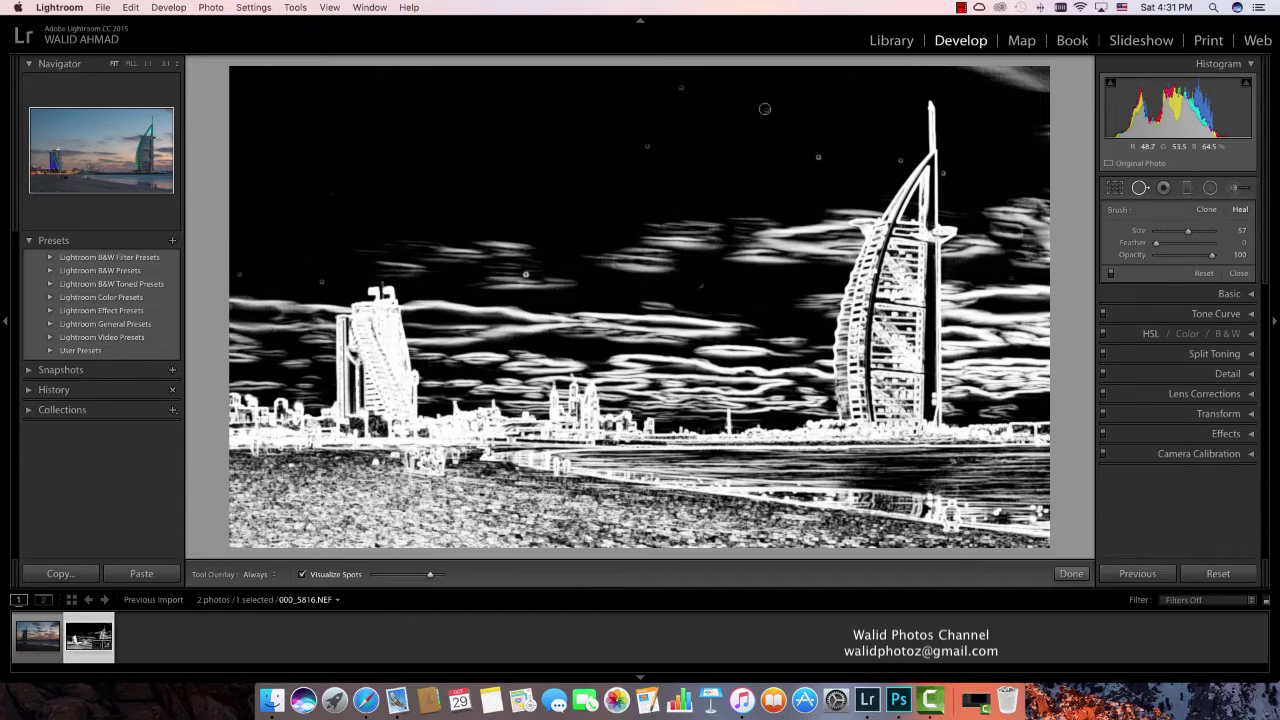
- Heal the dust specks near the spire and across the upper sky
{"action": "left_click", "coordinate": [818, 157]}
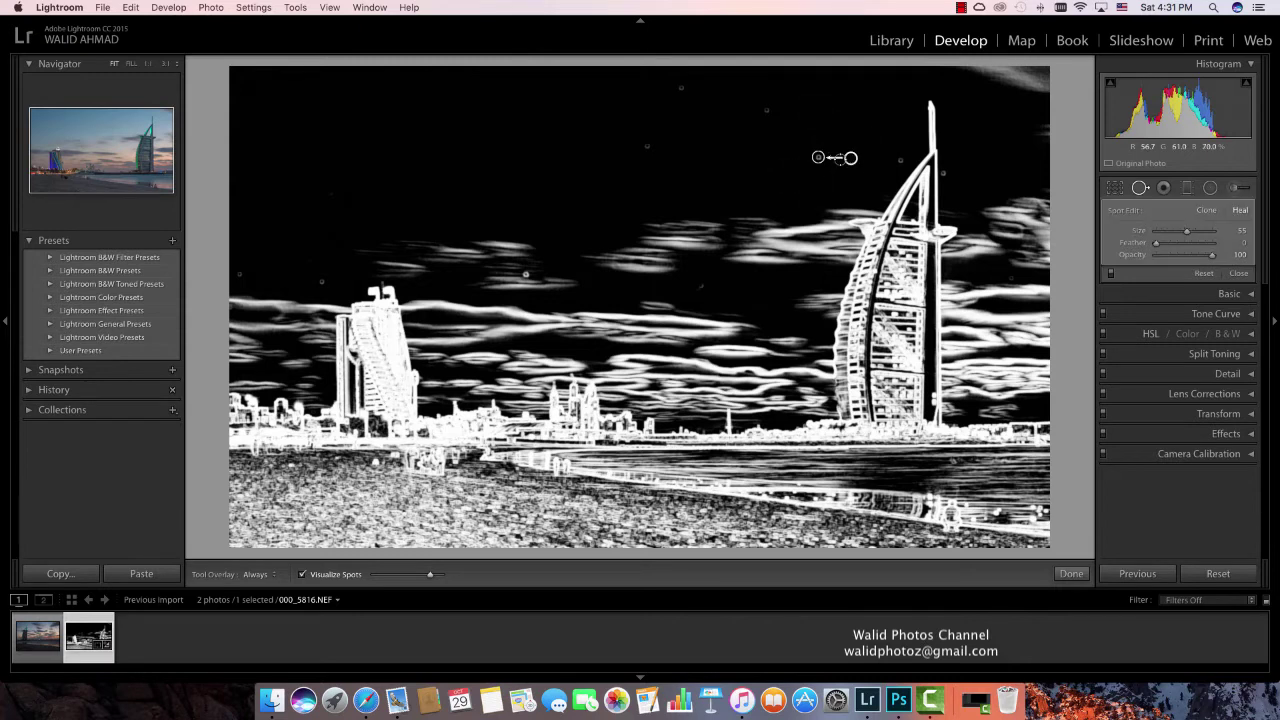
{"action": "left_click_drag", "start_coordinate": [901, 159], "coordinate": [944, 174]}
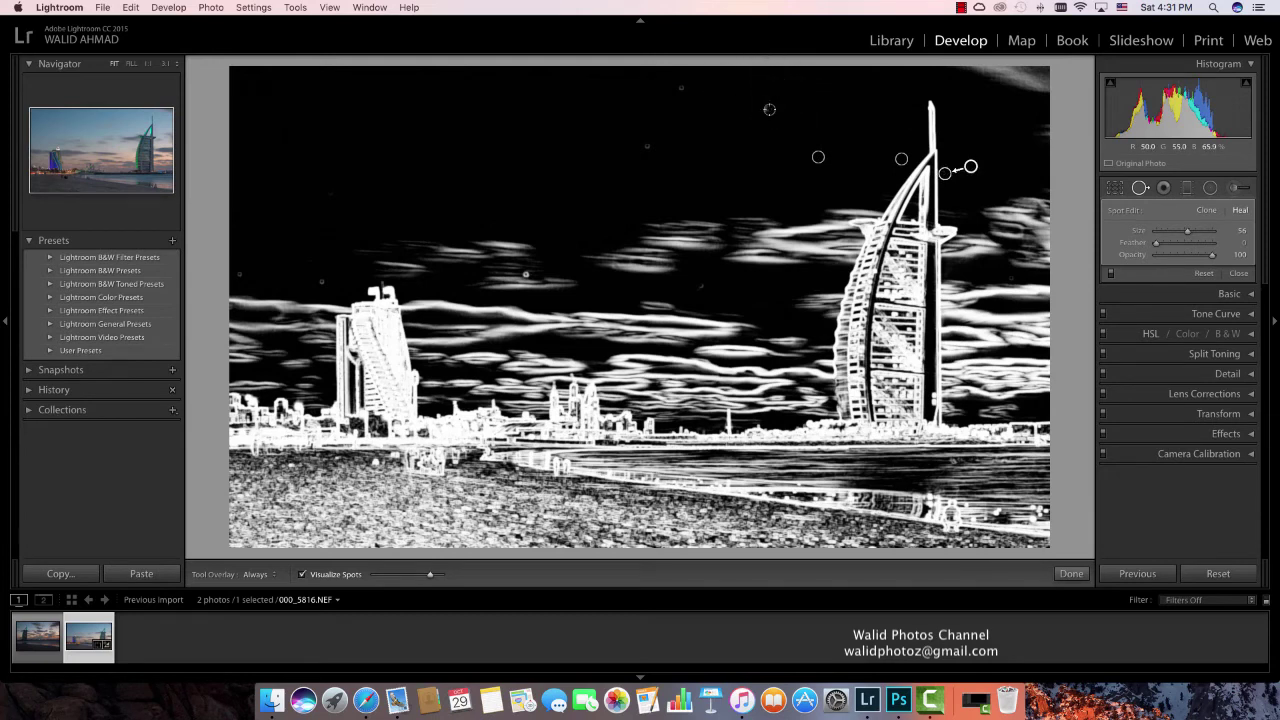
{"action": "left_click", "coordinate": [752, 106]}
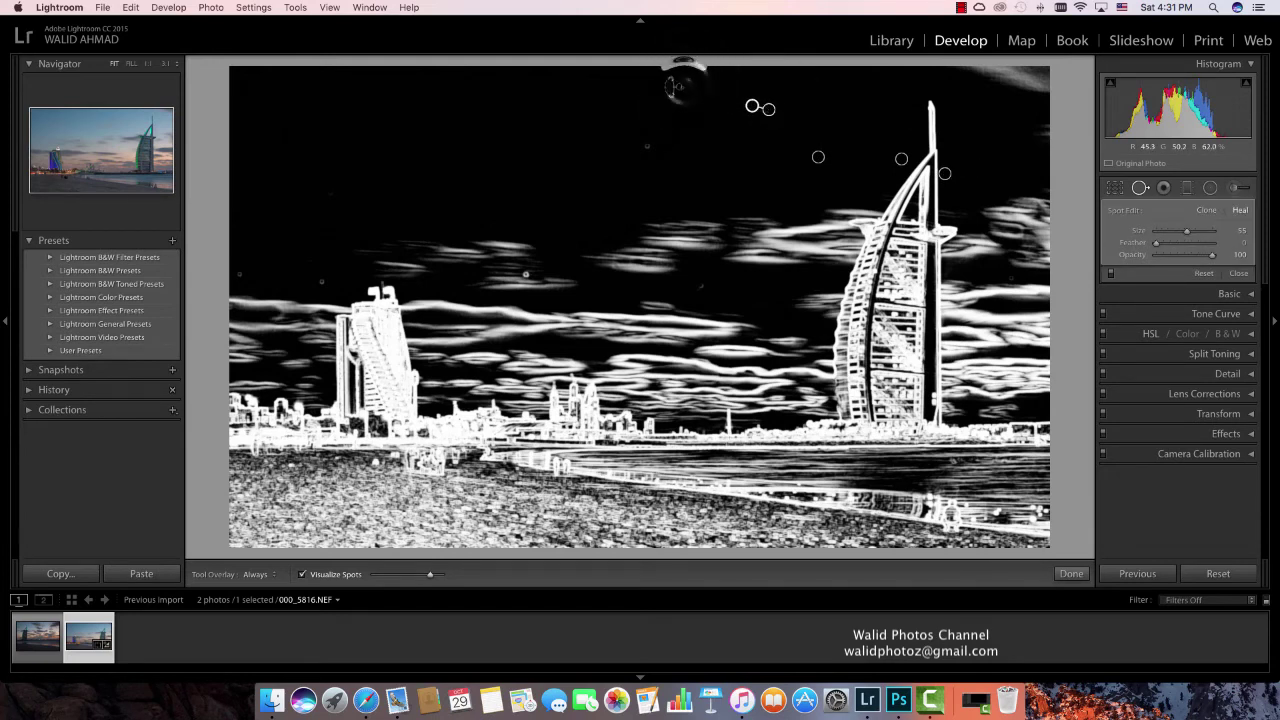
{"action": "left_click", "coordinate": [684, 86]}
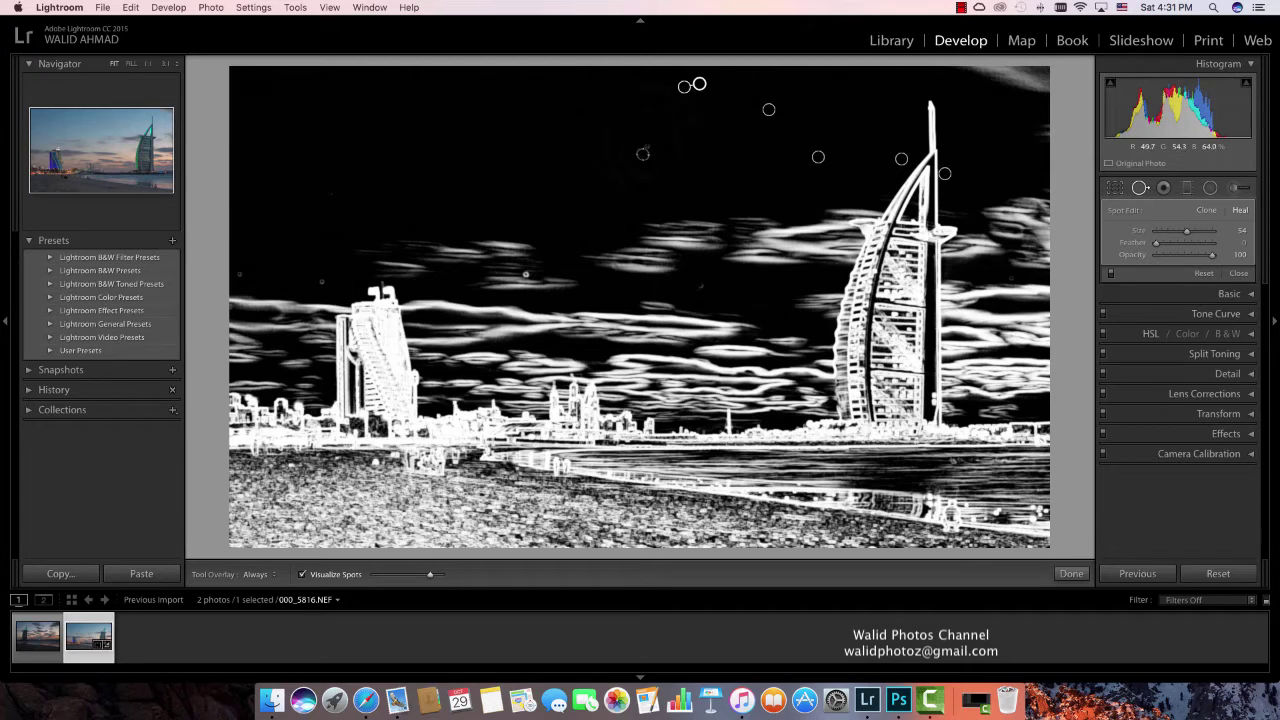
{"action": "left_click", "coordinate": [646, 147]}
- Heal the mid-sky and upper-left specks with clean-sky sources, then close Spot Removal
{"action": "left_click", "coordinate": [702, 286]}
{"action": "left_click_drag", "start_coordinate": [687, 286], "coordinate": [526, 271]}
{"action": "left_click", "coordinate": [320, 284]}
{"action": "left_click_drag", "start_coordinate": [335, 284], "coordinate": [241, 274]}
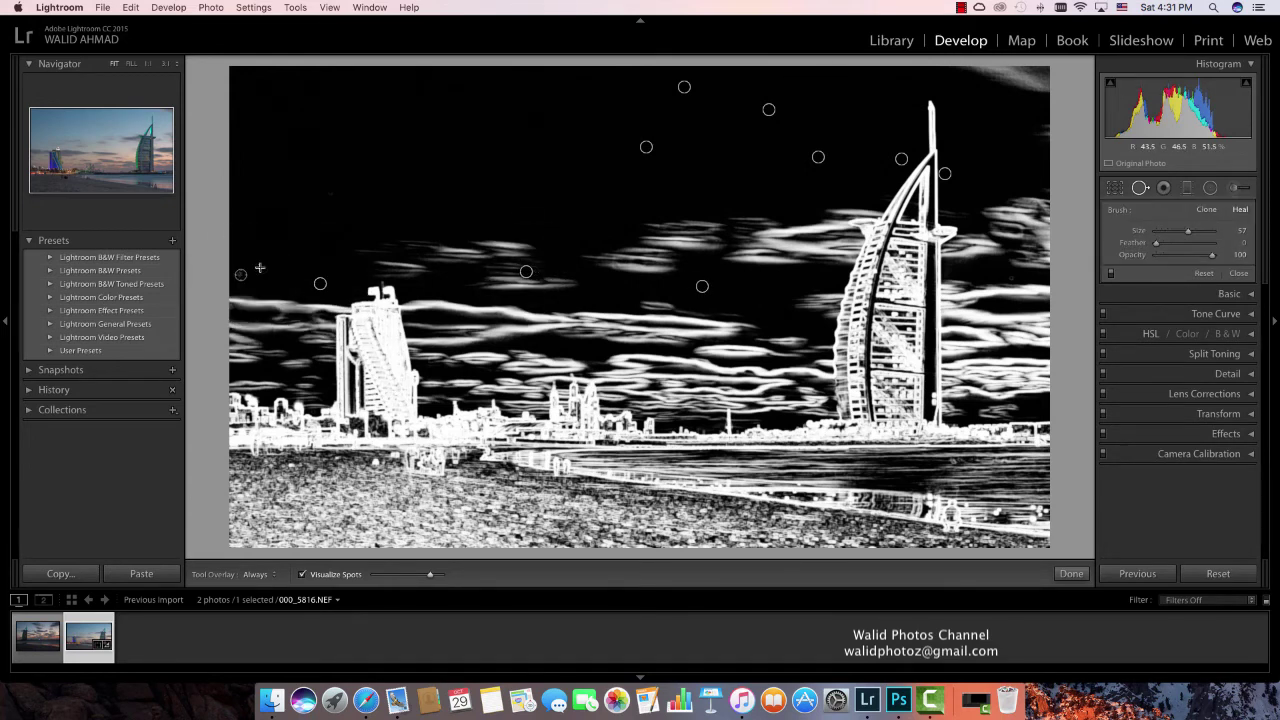
{"action": "left_click", "coordinate": [328, 193]}
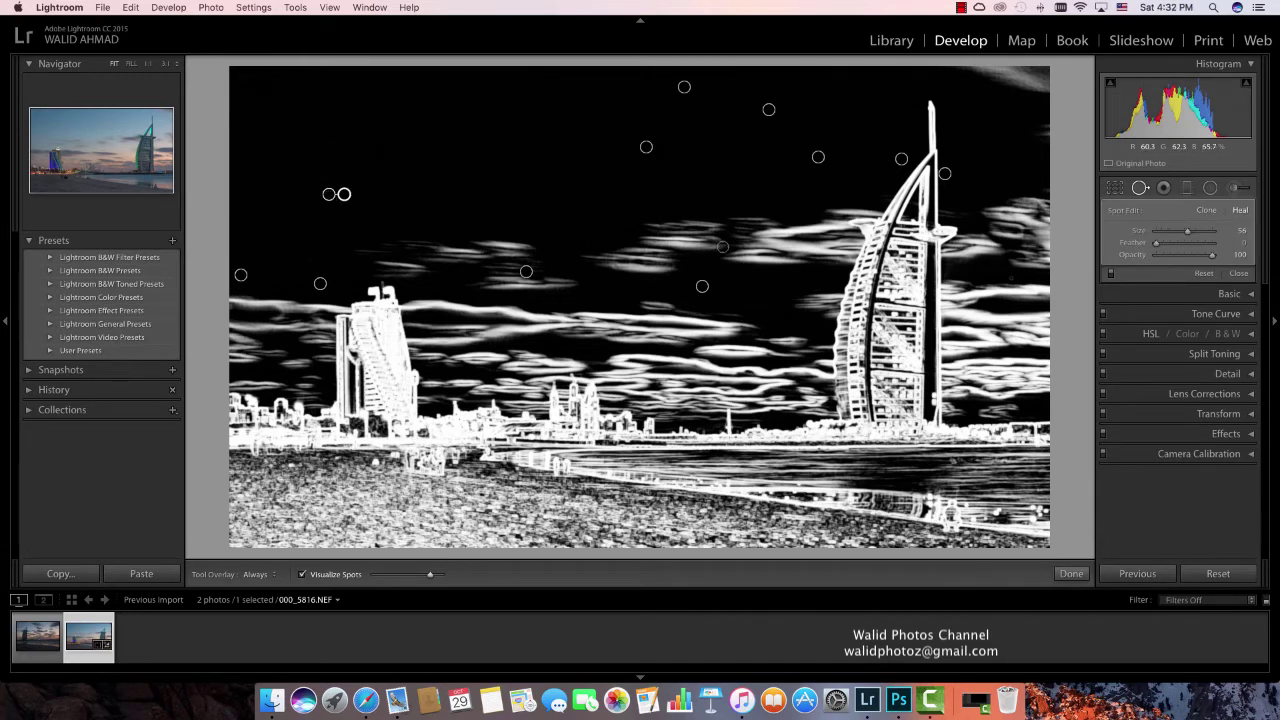
{"action": "key", "text": "Escape"}
{"action": "left_click", "coordinate": [1140, 188]}
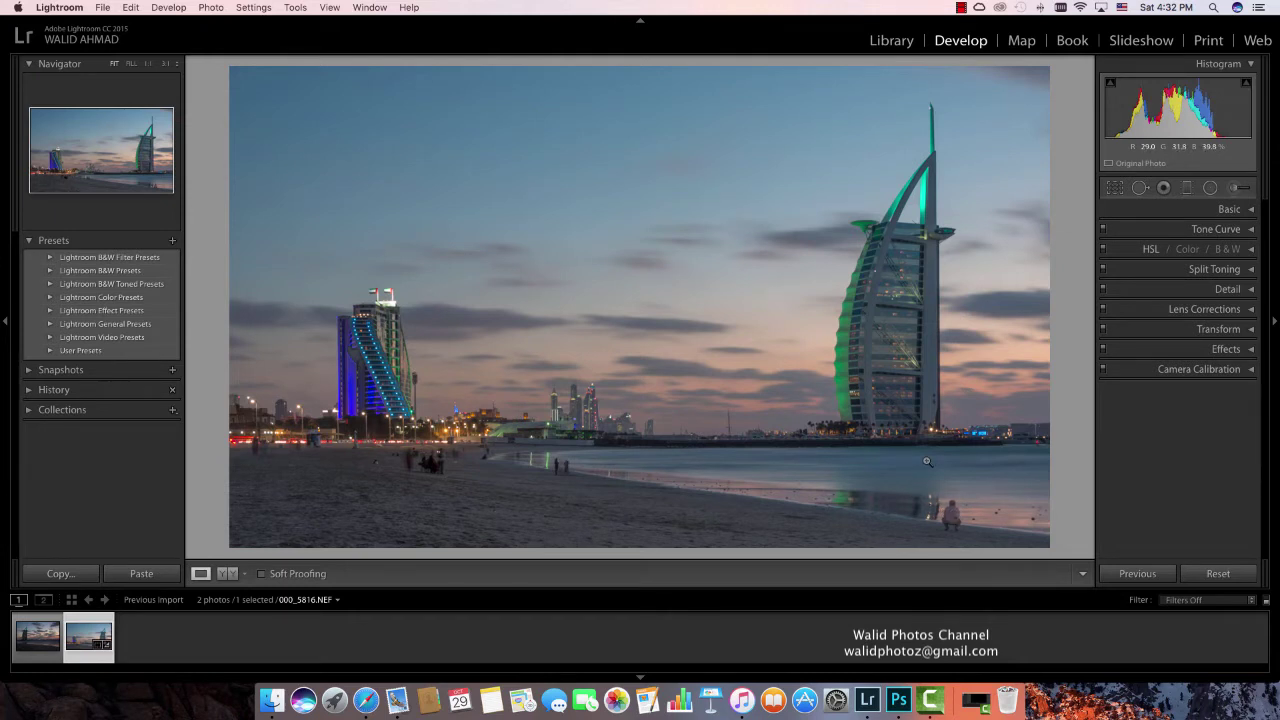
- Send the photo to Photoshop CC 2015.5 via Photo > Edit In
{"action": "left_click", "coordinate": [211, 7]}
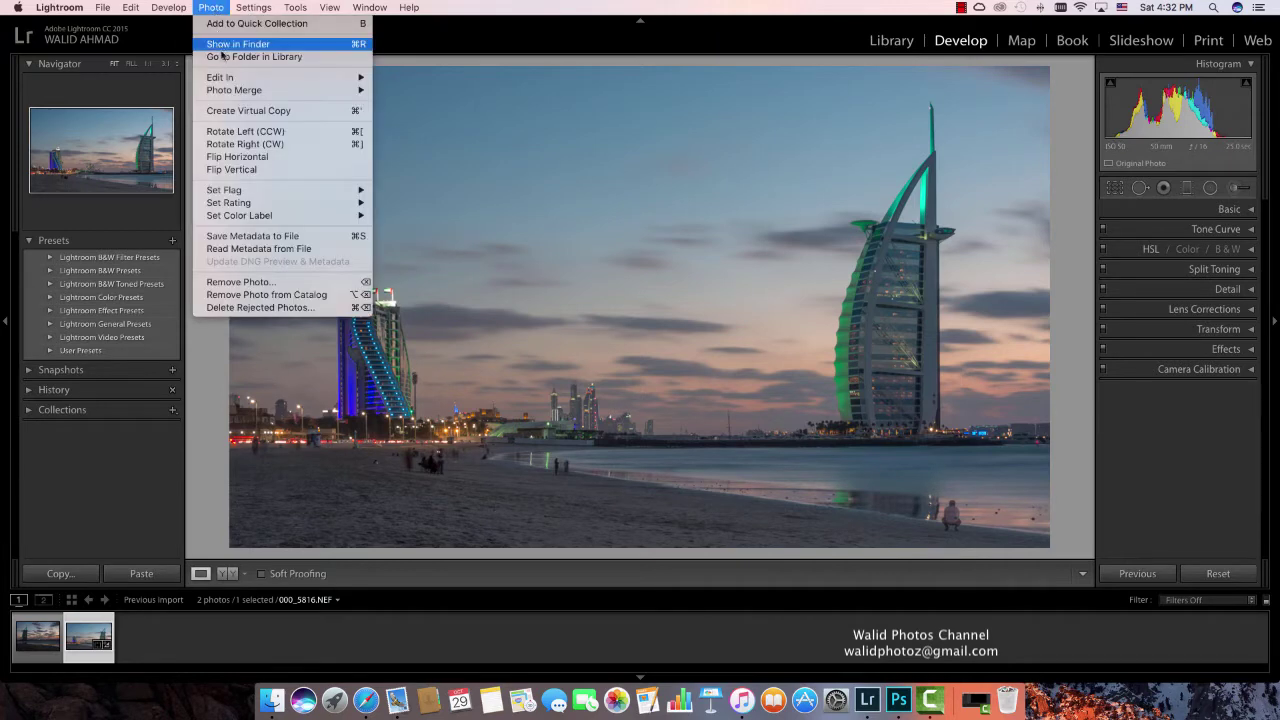
{"action": "mouse_move", "coordinate": [220, 77]}
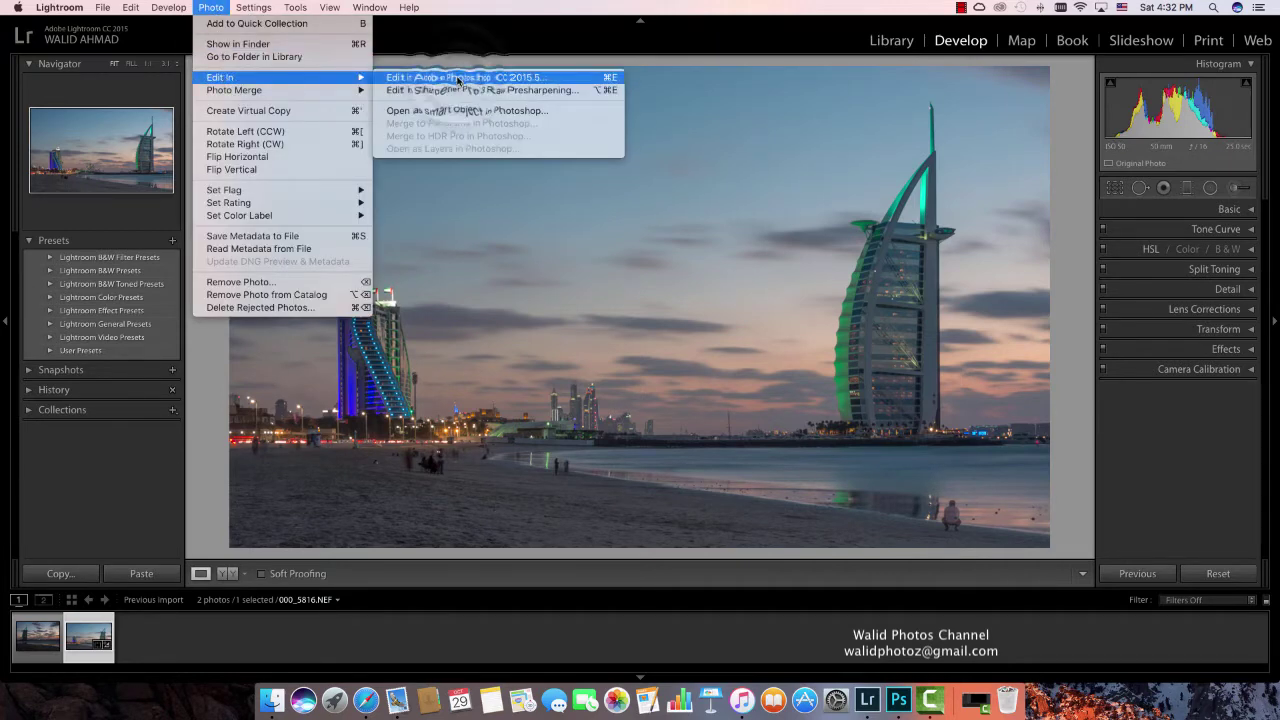
{"action": "left_click", "coordinate": [459, 79]}
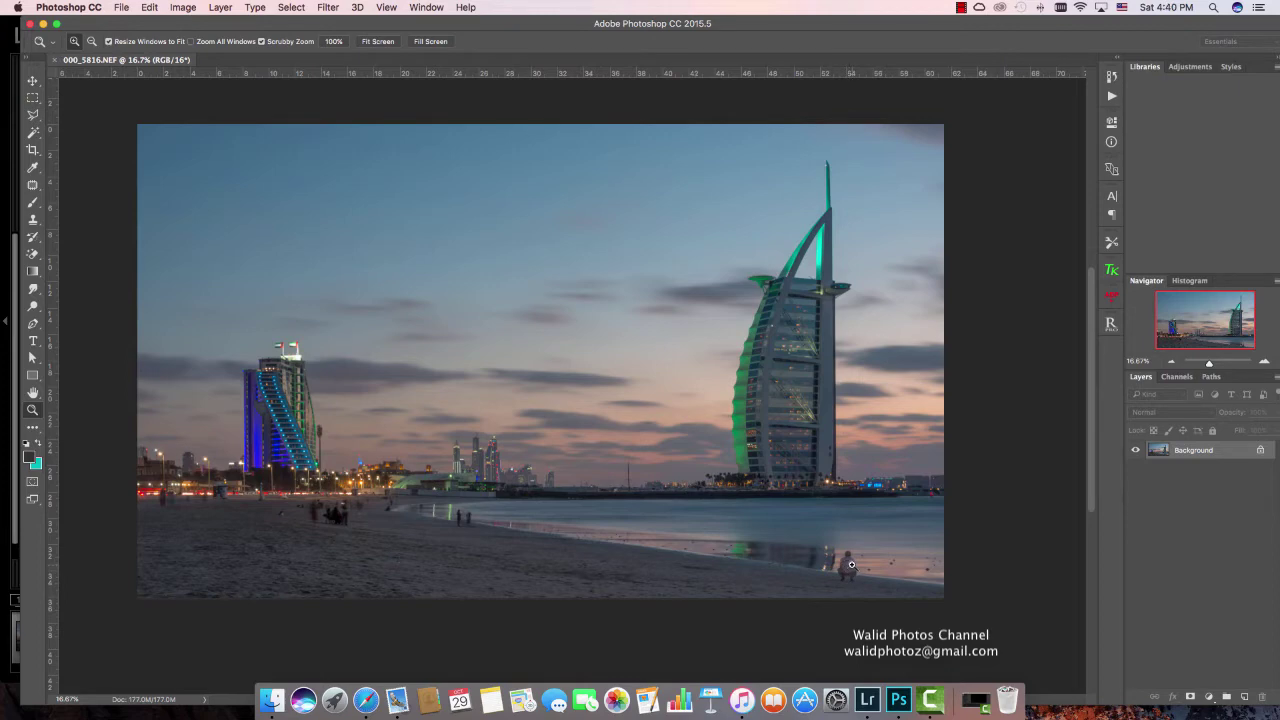
- Zoom to 100% on the crouching person by the water and pick the Clone Stamp tool
{"action": "left_click_drag", "start_coordinate": [851, 565], "coordinate": [842, 565]}
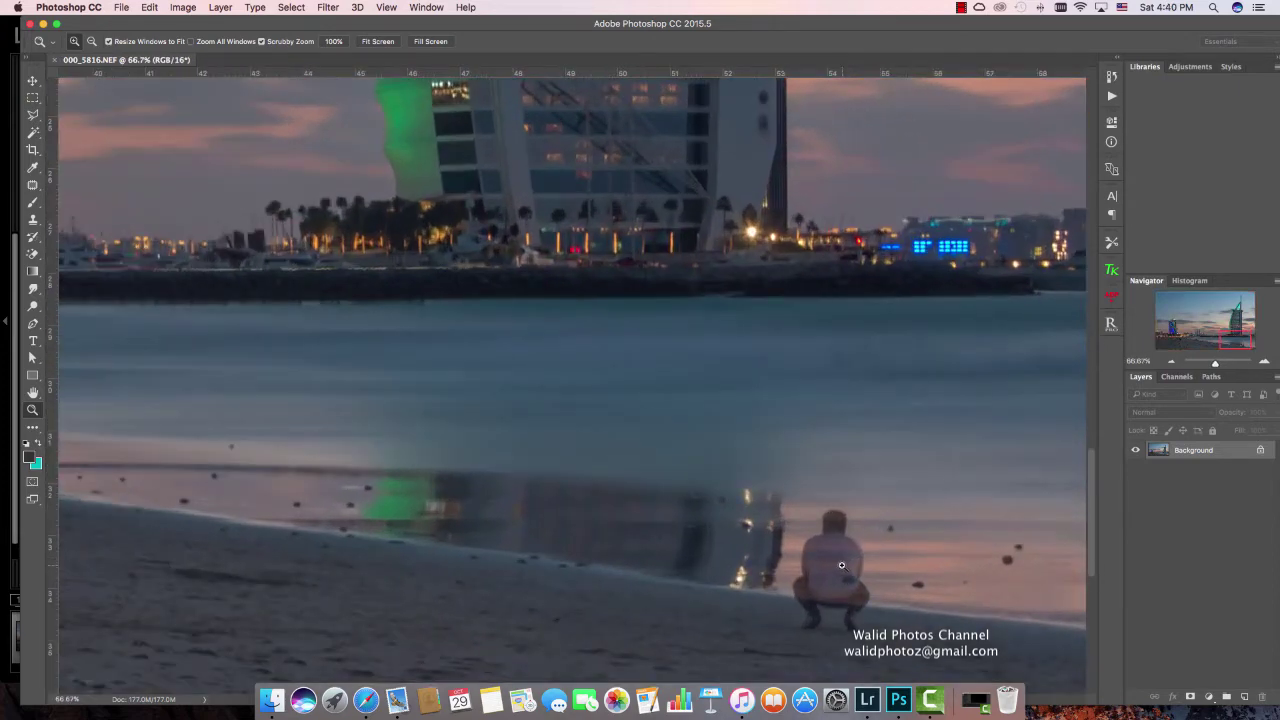
{"action": "scroll", "coordinate": [842, 565], "scroll_direction": "down", "scroll_amount": 1}
{"action": "scroll", "coordinate": [842, 565], "scroll_direction": "right", "scroll_amount": 3}
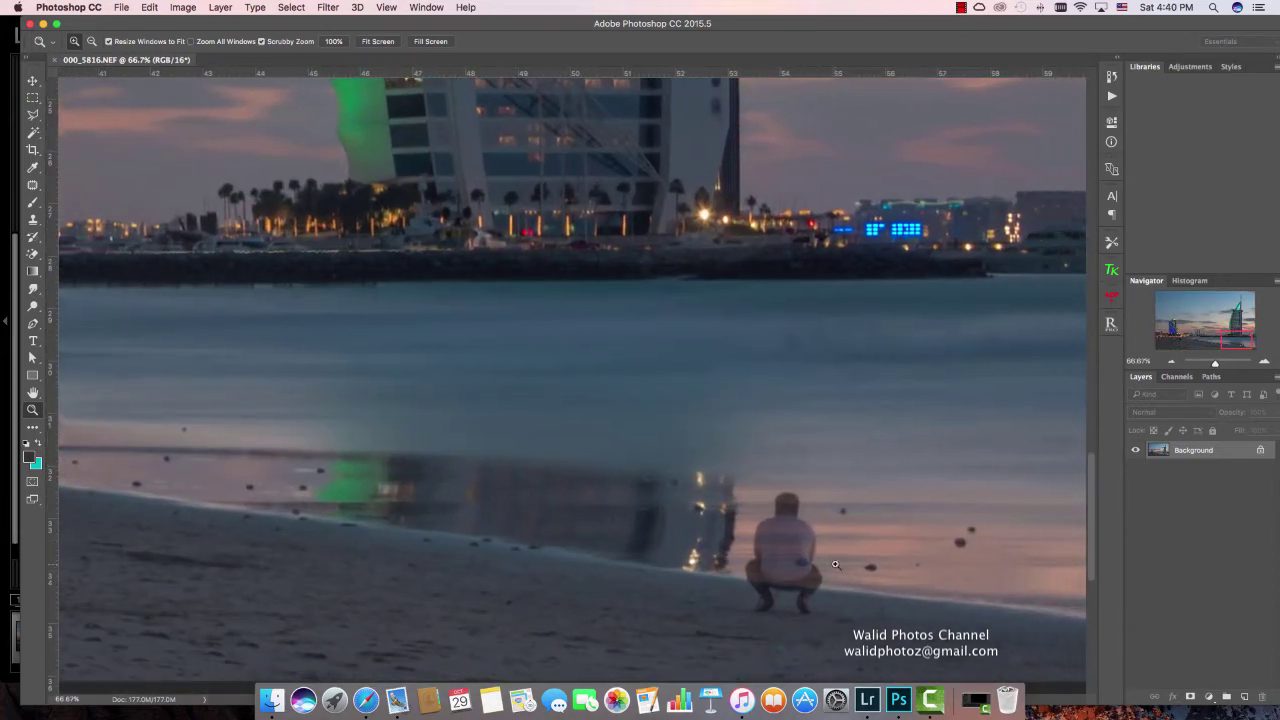
{"action": "left_click", "coordinate": [797, 557]}
{"action": "scroll", "coordinate": [795, 551], "scroll_direction": "down", "scroll_amount": 1}
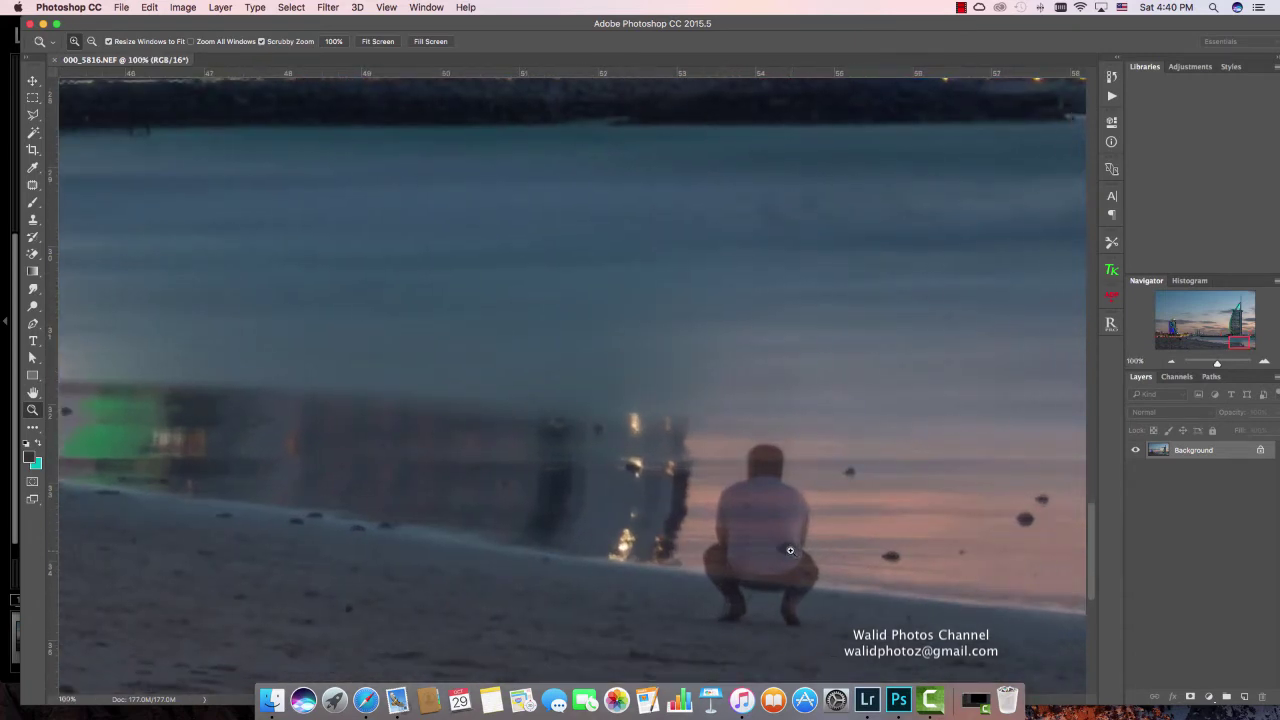
{"action": "scroll", "coordinate": [760, 530], "scroll_direction": "right", "scroll_amount": 2}
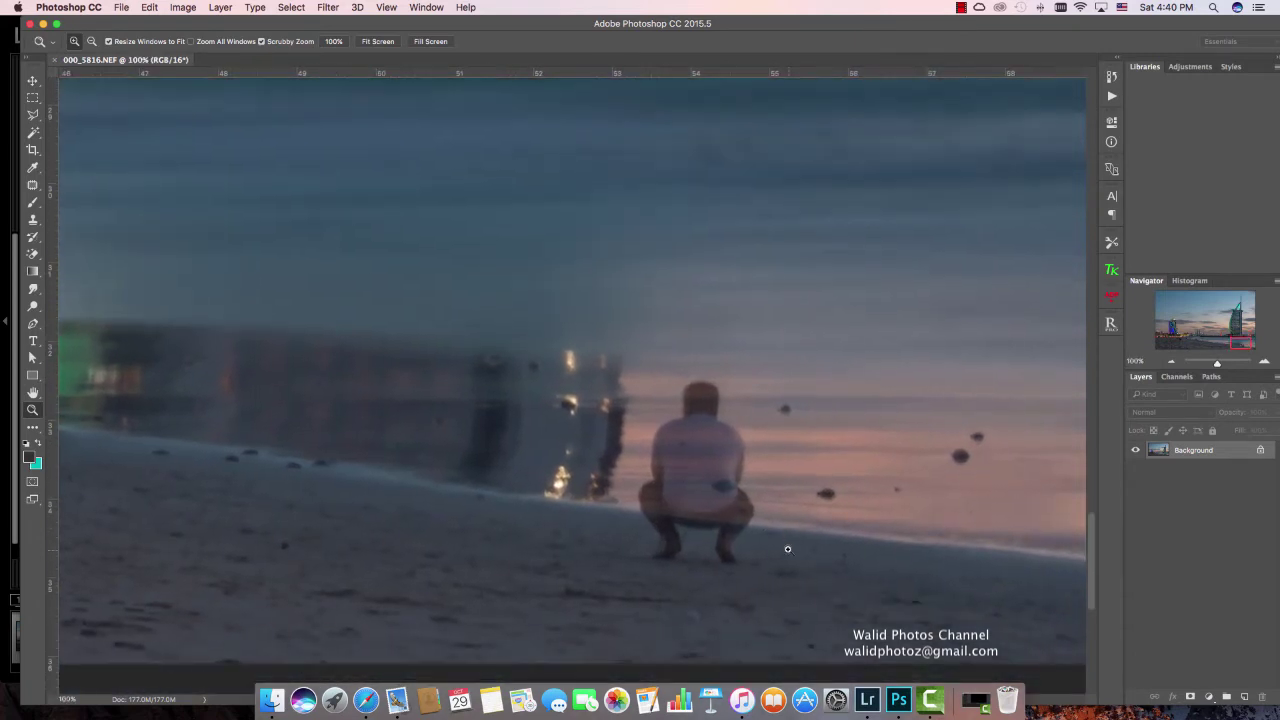
{"action": "left_click", "coordinate": [33, 220]}
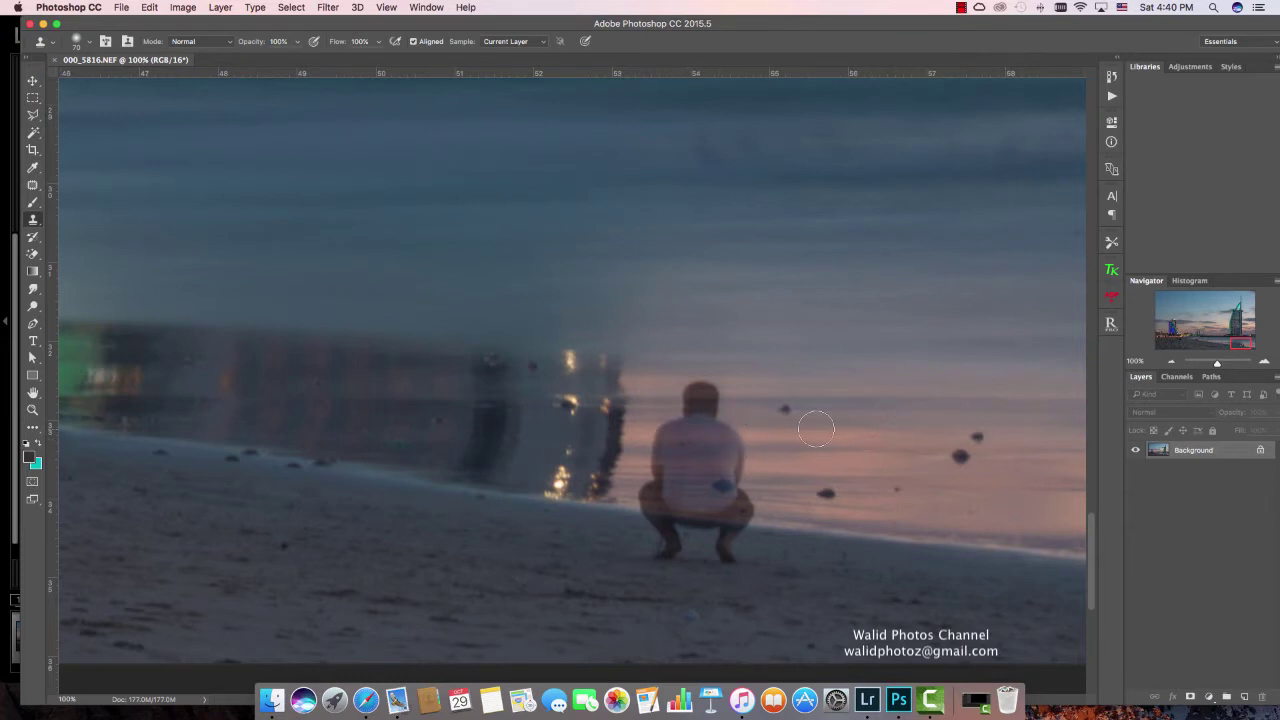
- Clone clean background over the crouching person's head and the nearby blue spot
{"action": "left_click", "coordinate": [913, 404], "text": "alt"}
{"action": "mouse_move", "coordinate": [727, 413]}
{"action": "left_mouse_down"}
{"action": "mouse_move", "coordinate": [699, 396]}
{"action": "mouse_move", "coordinate": [717, 396]}
{"action": "mouse_move", "coordinate": [668, 425]}
{"action": "left_mouse_up"}
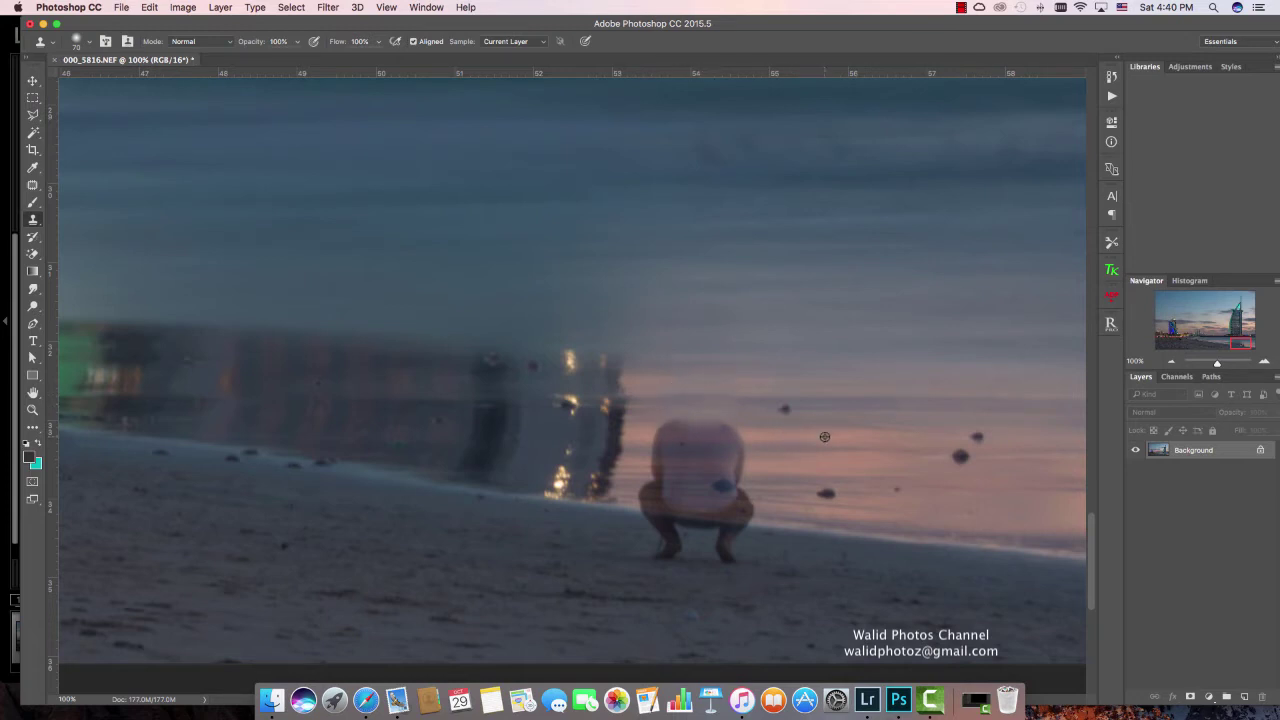
{"action": "left_click", "coordinate": [824, 437], "text": "alt"}
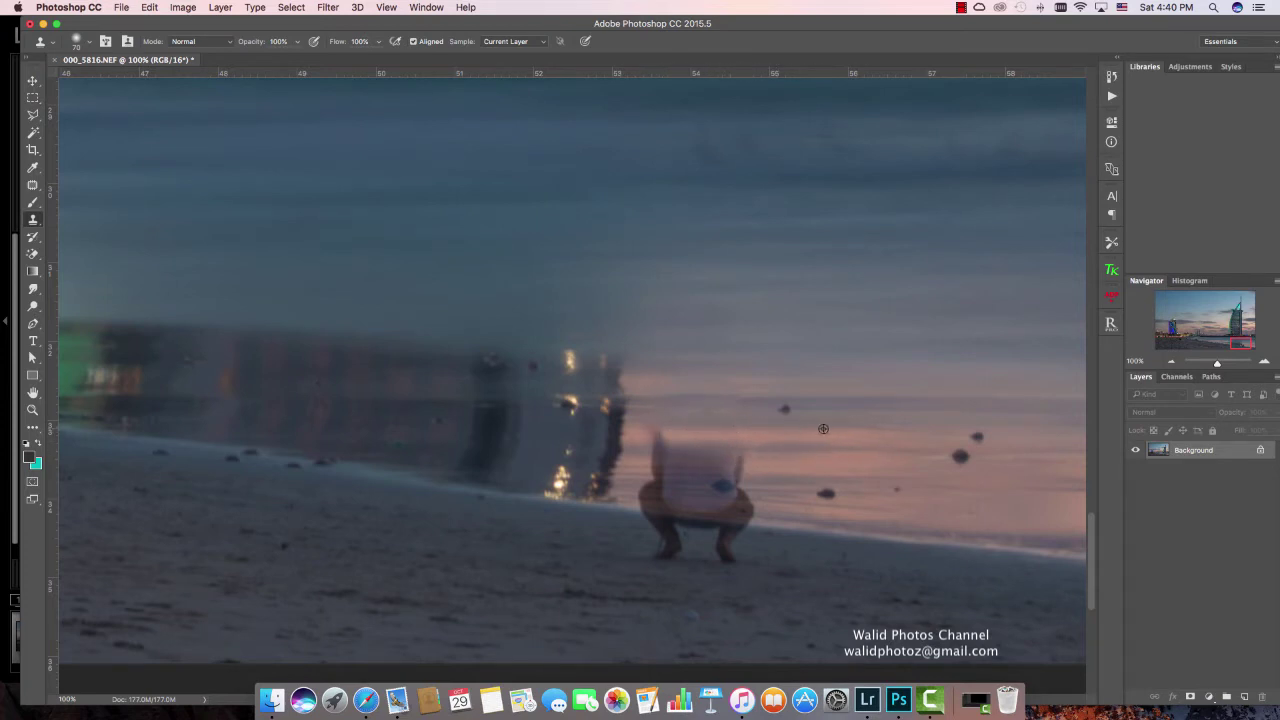
{"action": "left_click_drag", "start_coordinate": [703, 427], "coordinate": [671, 458]}
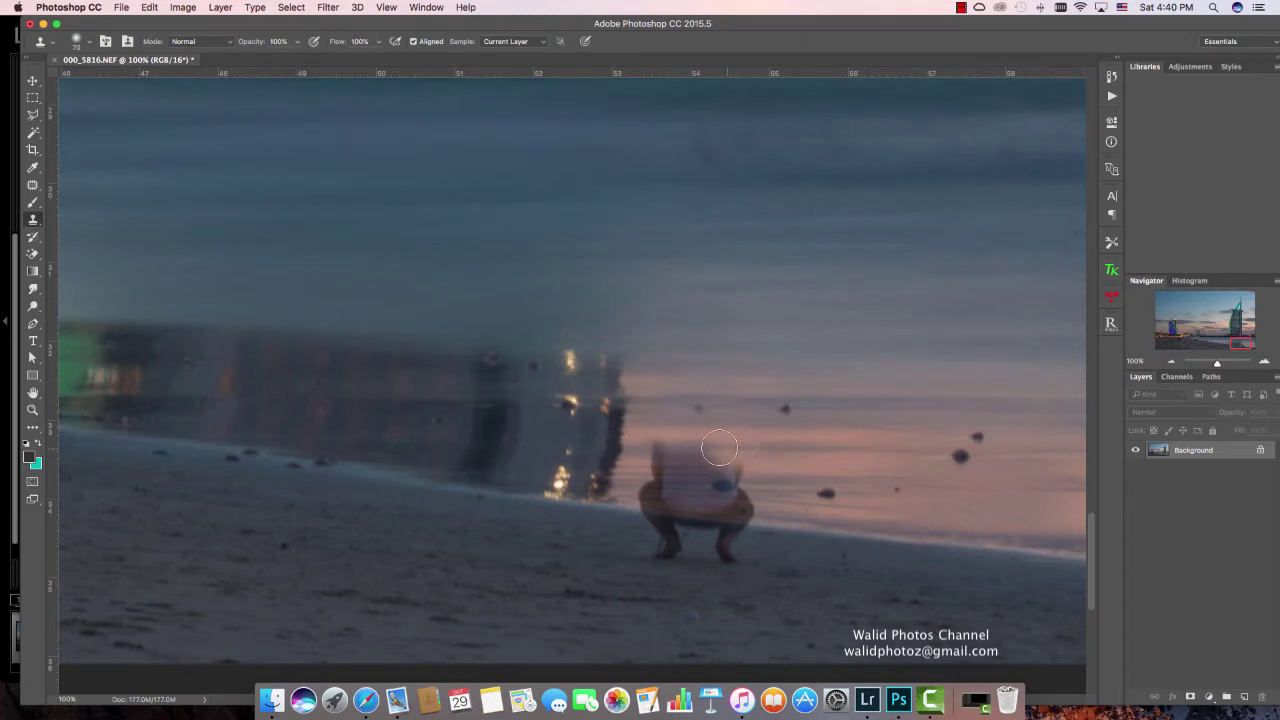
{"action": "left_click_drag", "start_coordinate": [696, 445], "coordinate": [649, 443]}
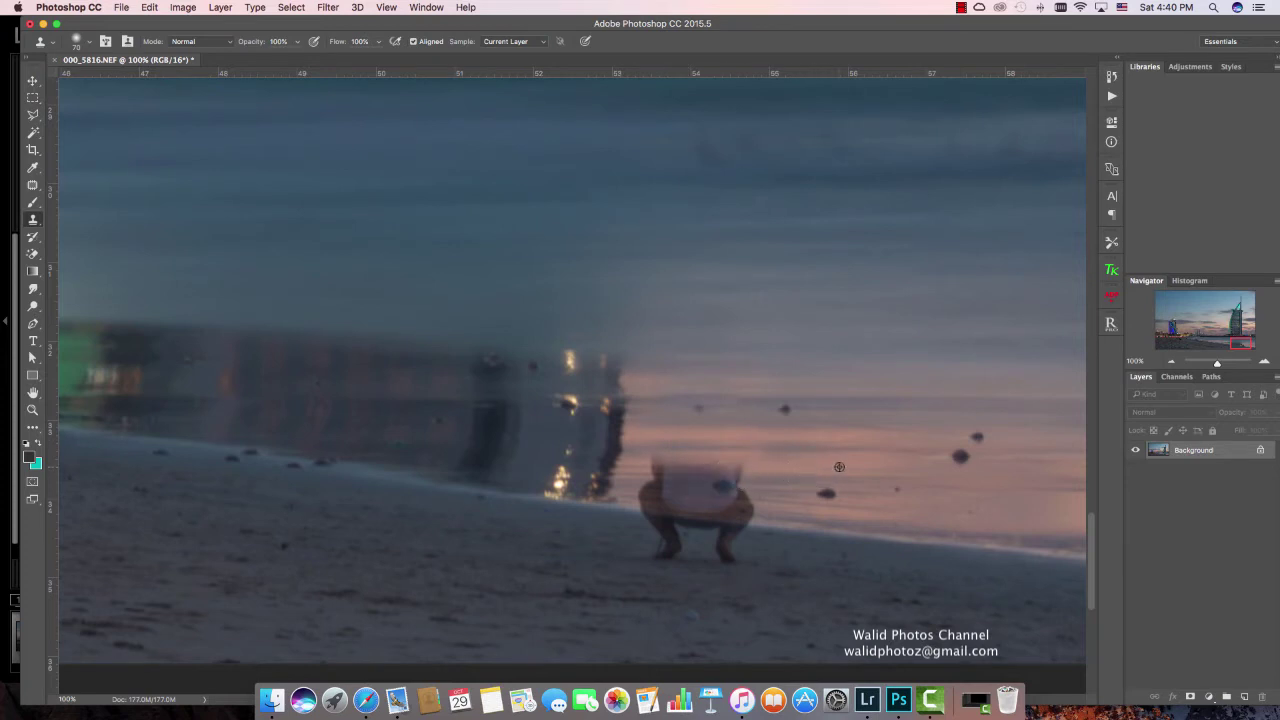
{"action": "left_click_drag", "start_coordinate": [756, 467], "coordinate": [650, 459]}
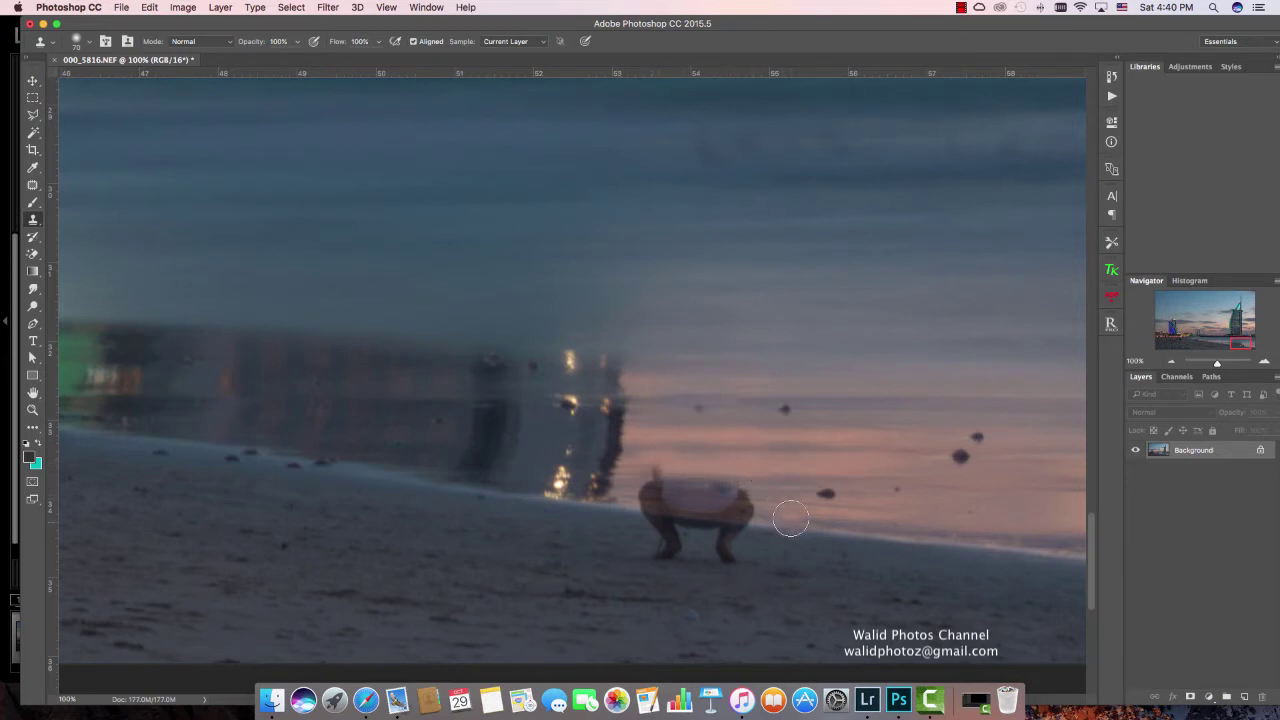
- Paint sky and sand over the orange figure until its pale top blends away
{"action": "left_click", "coordinate": [796, 484], "text": "alt"}
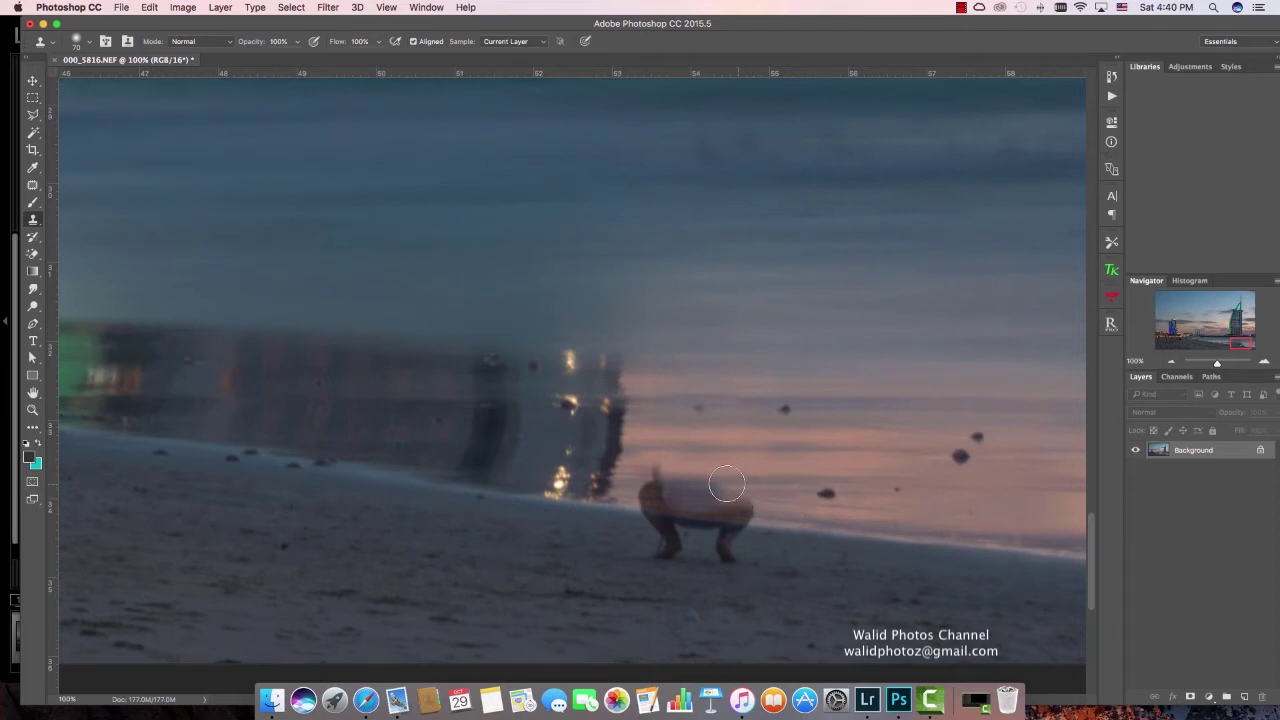
{"action": "left_click_drag", "start_coordinate": [740, 486], "coordinate": [656, 477]}
{"action": "left_click", "coordinate": [776, 483], "text": "alt"}
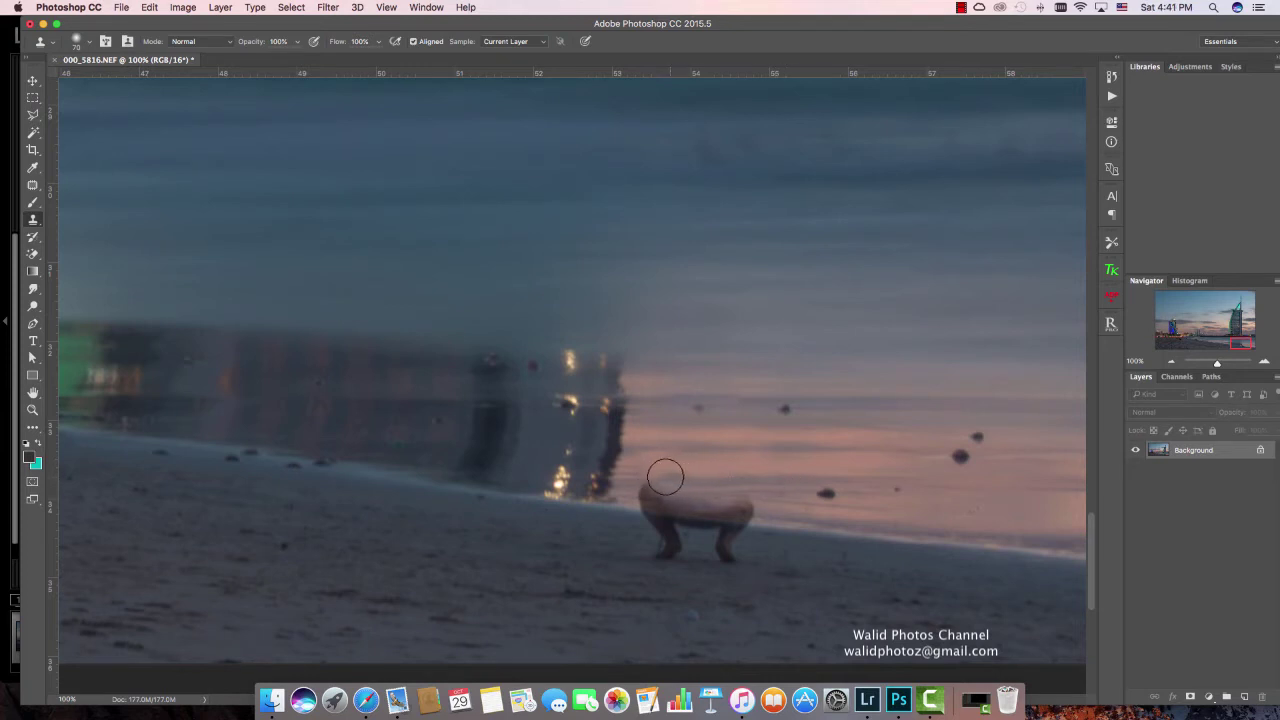
{"action": "left_click_drag", "start_coordinate": [665, 477], "coordinate": [630, 474]}
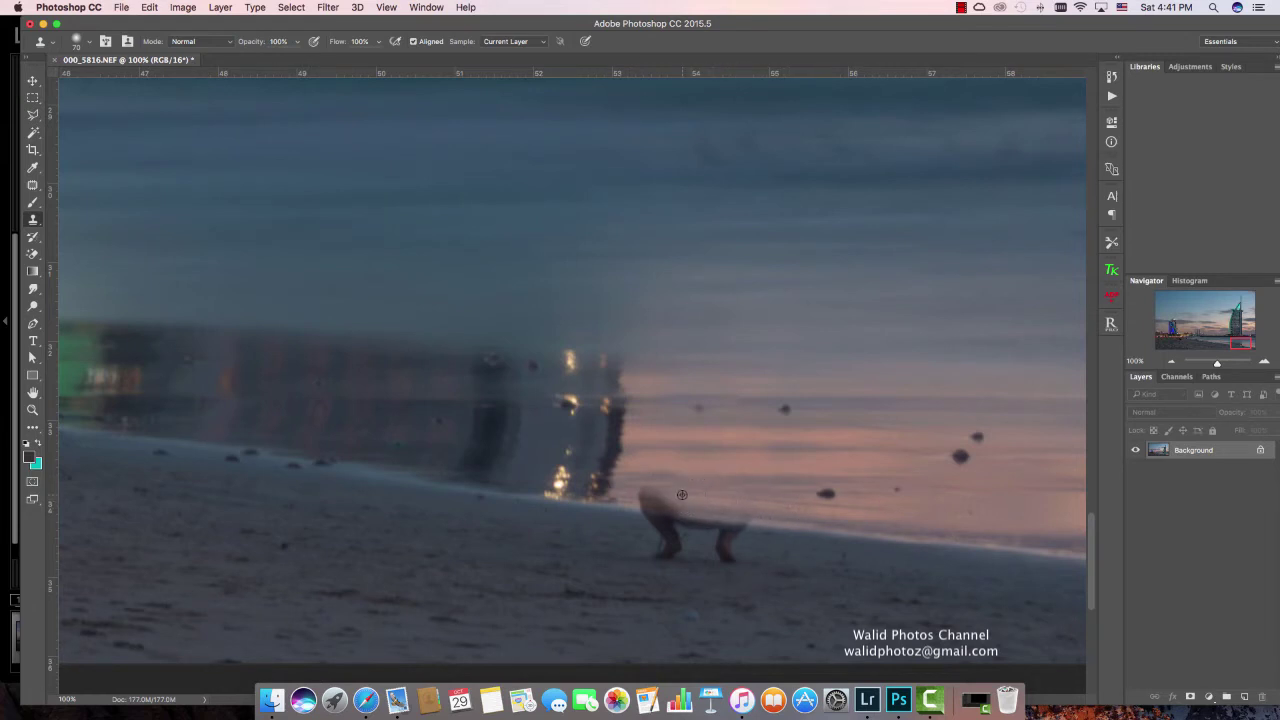
{"action": "left_click_drag", "start_coordinate": [682, 494], "coordinate": [640, 490]}
{"action": "mouse_move", "coordinate": [766, 523]}
{"action": "left_mouse_down"}
{"action": "mouse_move", "coordinate": [696, 514]}
{"action": "mouse_move", "coordinate": [663, 526]}
{"action": "mouse_move", "coordinate": [675, 511]}
{"action": "mouse_move", "coordinate": [640, 509]}
{"action": "mouse_move", "coordinate": [660, 531]}
{"action": "mouse_move", "coordinate": [609, 506]}
{"action": "mouse_move", "coordinate": [640, 509]}
{"action": "left_mouse_up"}
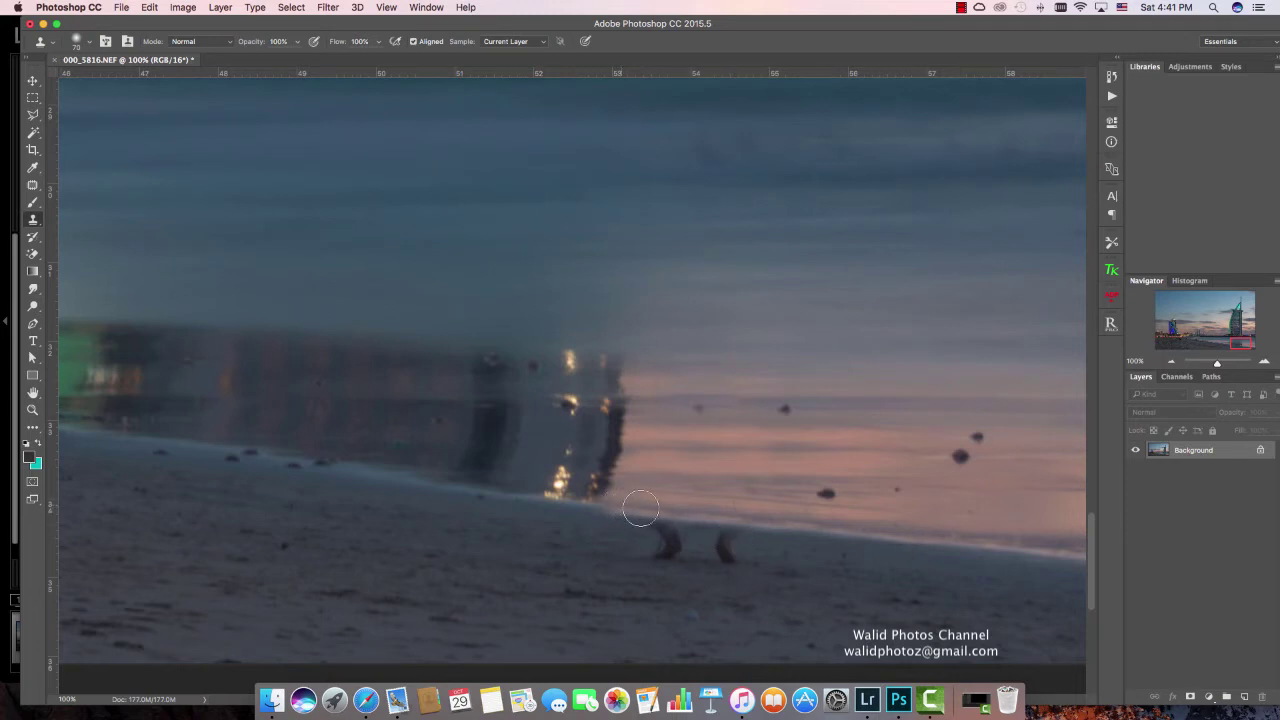
- Clone out the dark figure on the sand and the small dark spot in the sky
{"action": "left_click", "coordinate": [821, 546], "text": "alt"}
{"action": "mouse_move", "coordinate": [768, 543]}
{"action": "left_mouse_down"}
{"action": "mouse_move", "coordinate": [720, 534]}
{"action": "mouse_move", "coordinate": [737, 537]}
{"action": "mouse_move", "coordinate": [729, 551]}
{"action": "left_mouse_up"}
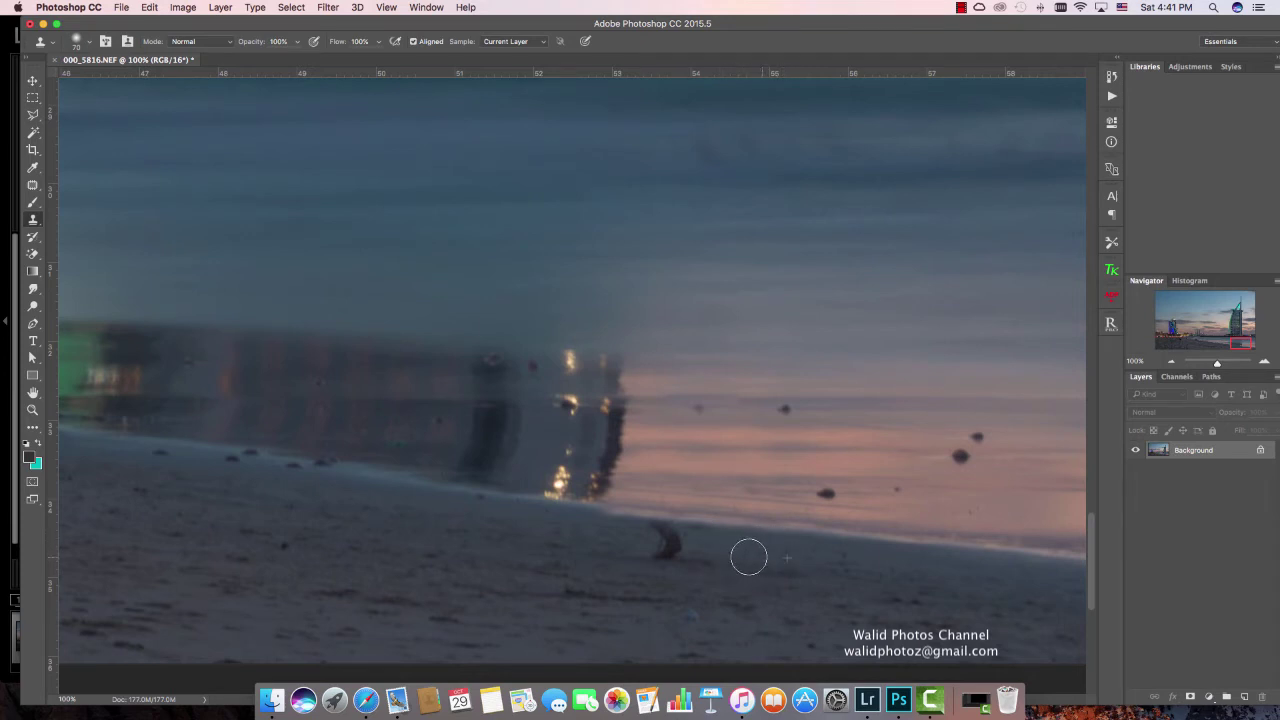
{"action": "left_click", "coordinate": [745, 529], "text": "alt"}
{"action": "left_click_drag", "start_coordinate": [694, 530], "coordinate": [660, 540]}
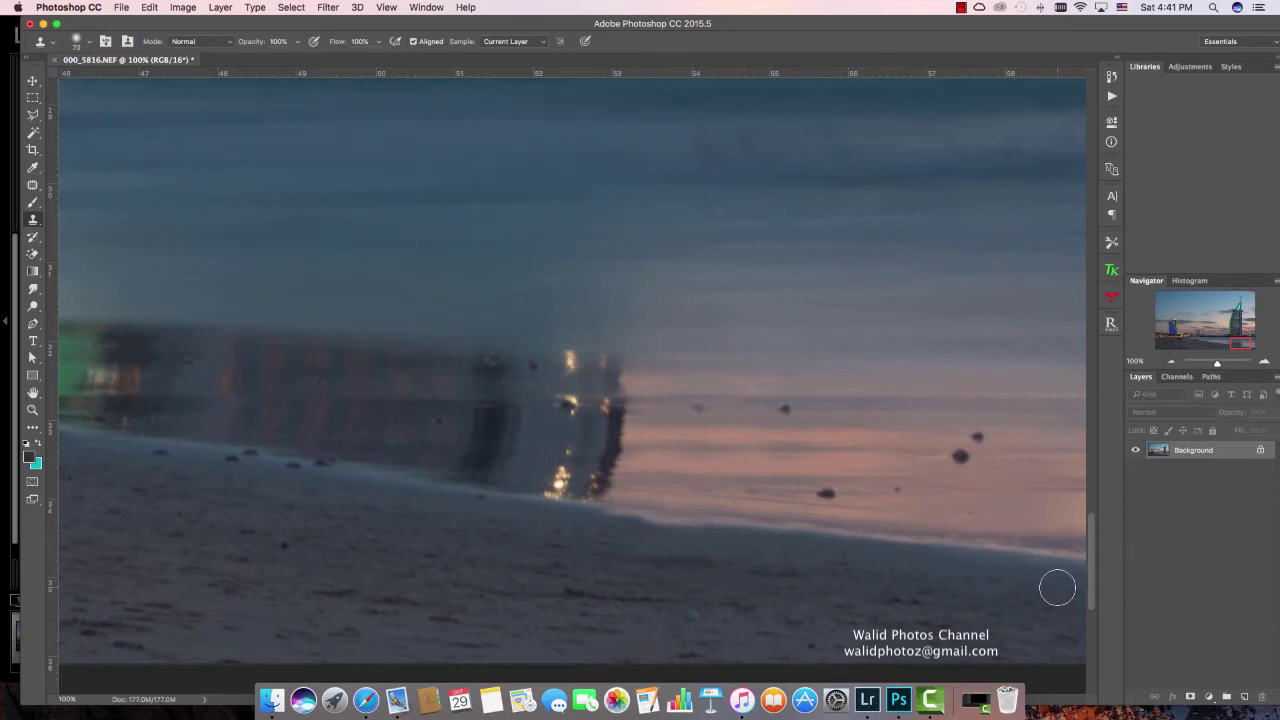
{"action": "left_click", "coordinate": [743, 408], "text": "alt"}
{"action": "left_click", "coordinate": [697, 408]}
- Zoom out to the whole photo, save it as 000_5816-Edit.tif, and minimize Photoshop
{"action": "key", "text": "z"}
{"action": "left_click", "coordinate": [713, 463], "text": "alt"}
{"action": "left_click", "coordinate": [713, 463], "text": "alt"}
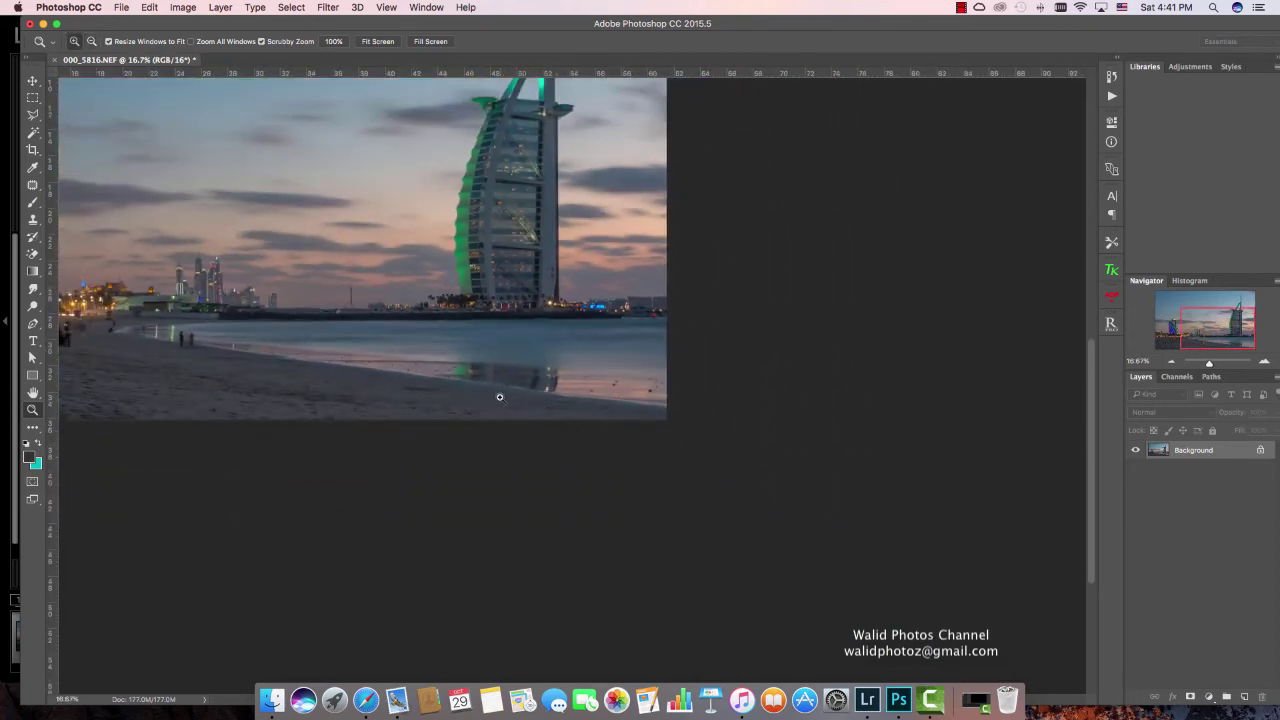
{"action": "left_click", "coordinate": [500, 397], "text": "alt"}
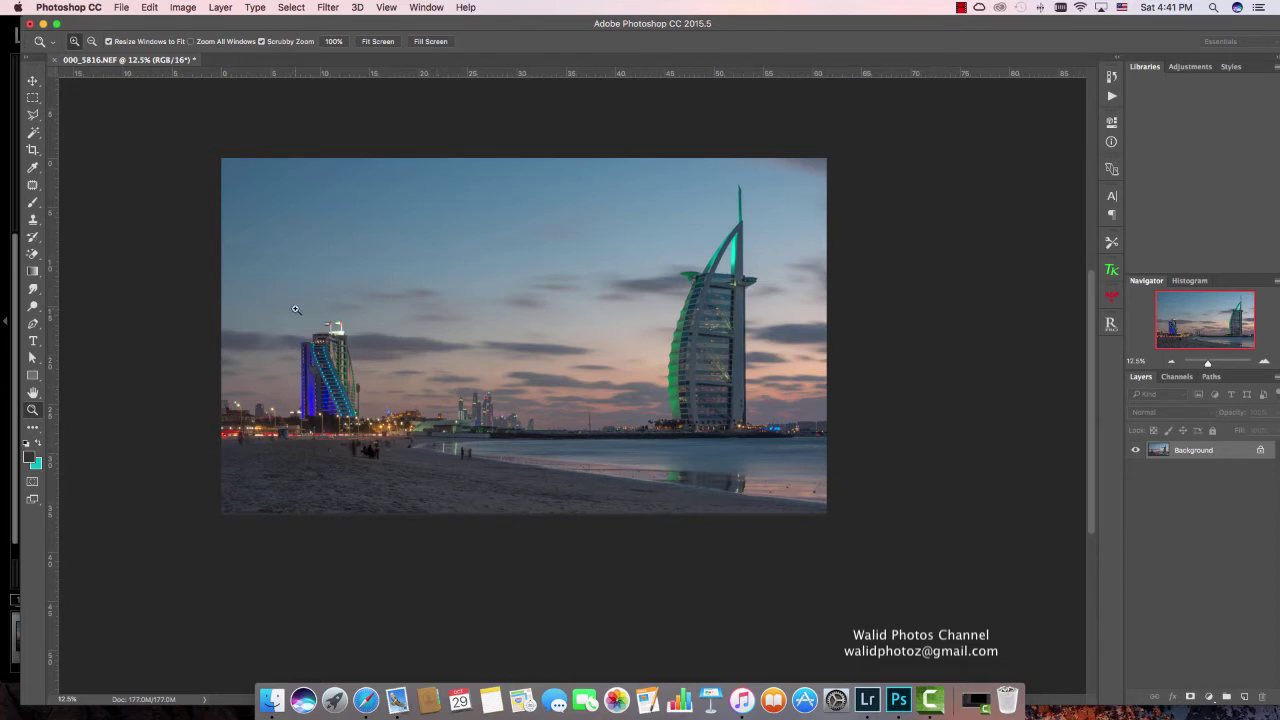
{"action": "left_click", "coordinate": [122, 8]}
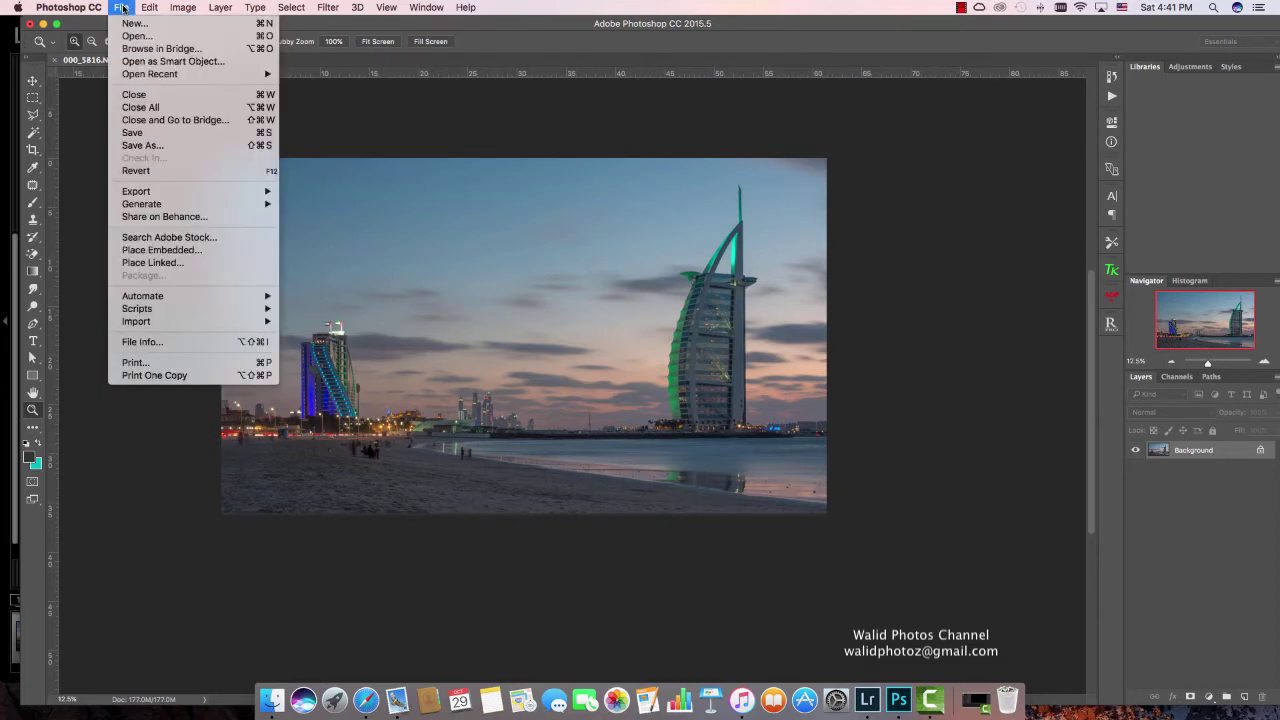
{"action": "left_click", "coordinate": [139, 135]}
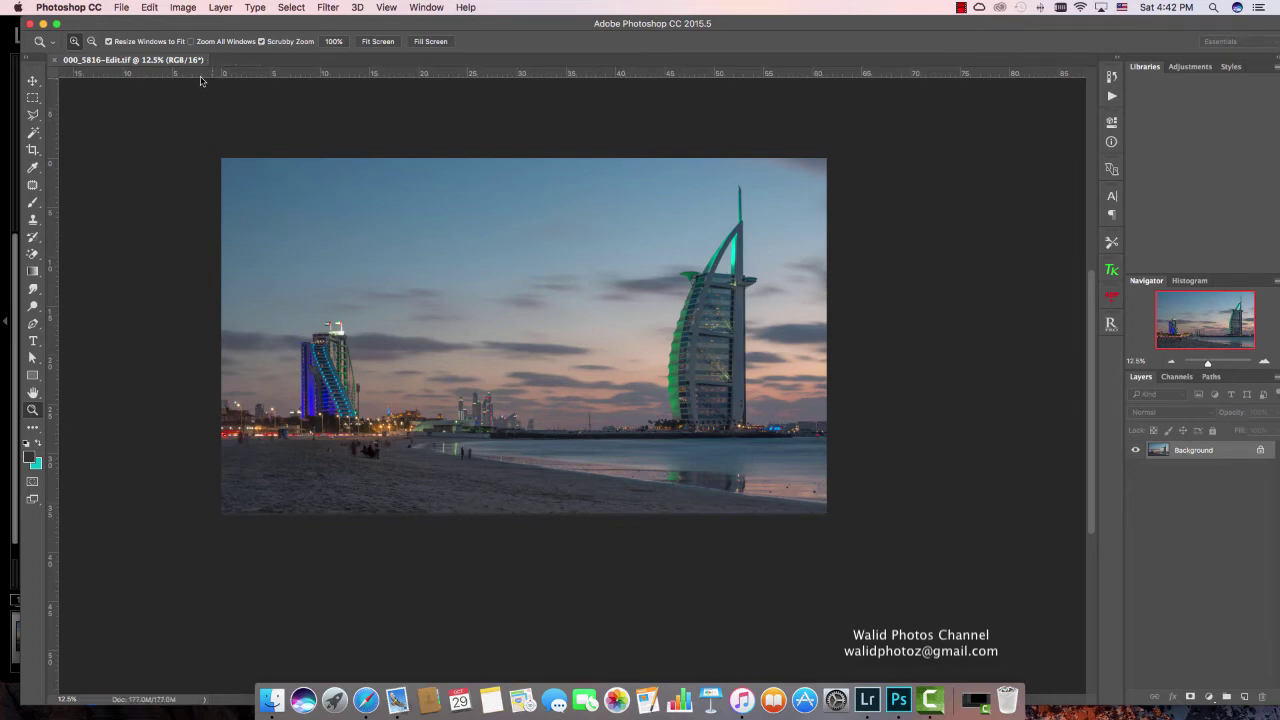
{"action": "left_click", "coordinate": [43, 24]}
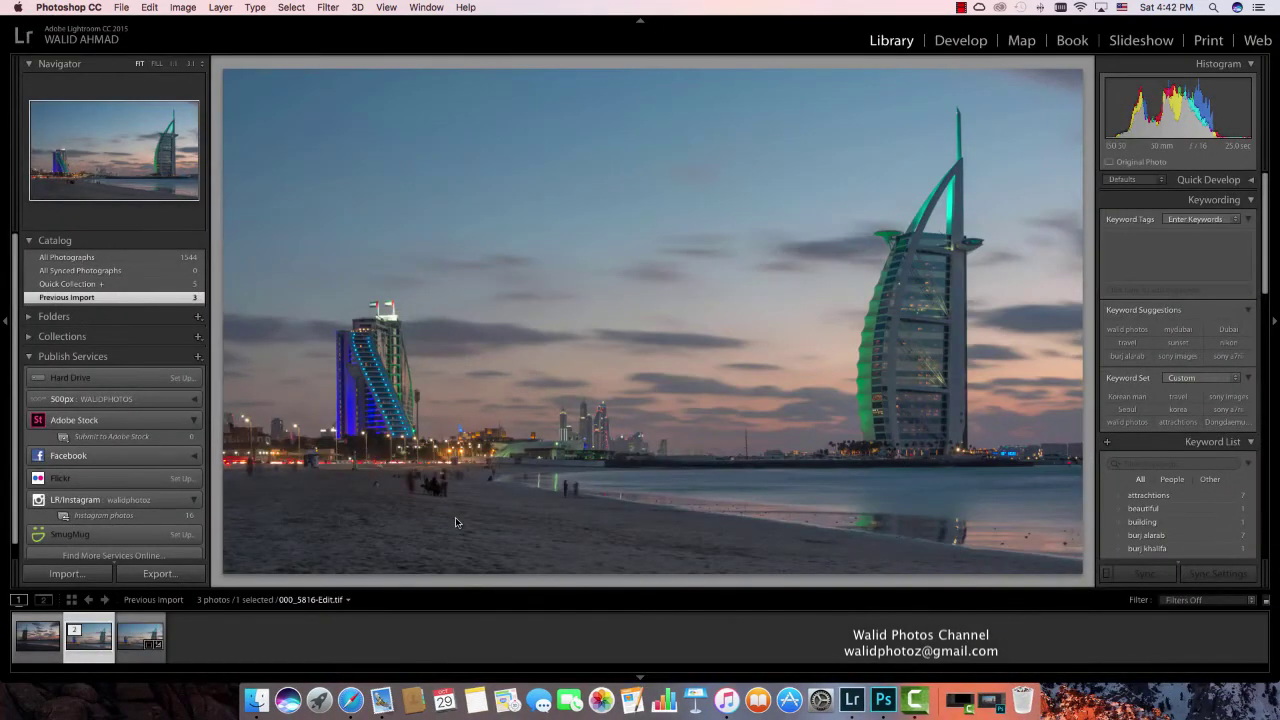
- Select the retouched 000_5816-Edit.tif copy in the filmstrip and switch to the Develop module
{"action": "key", "text": "Right"}
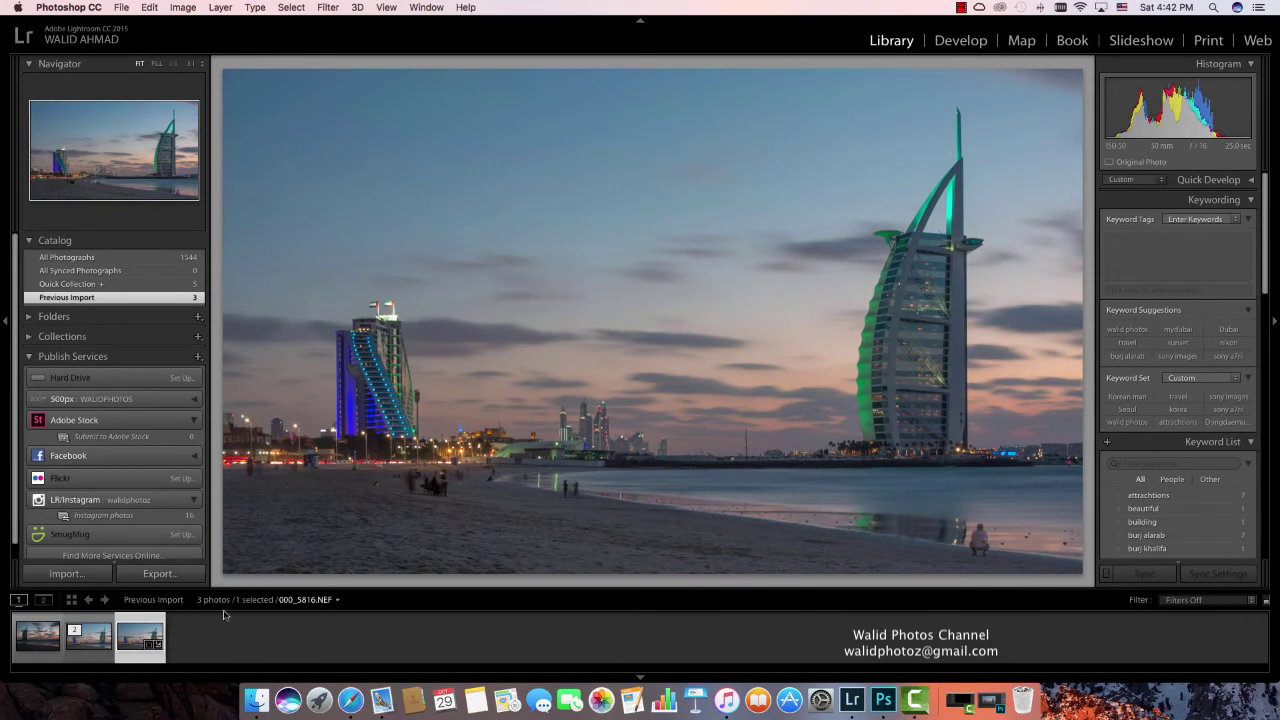
{"action": "left_click", "coordinate": [141, 624]}
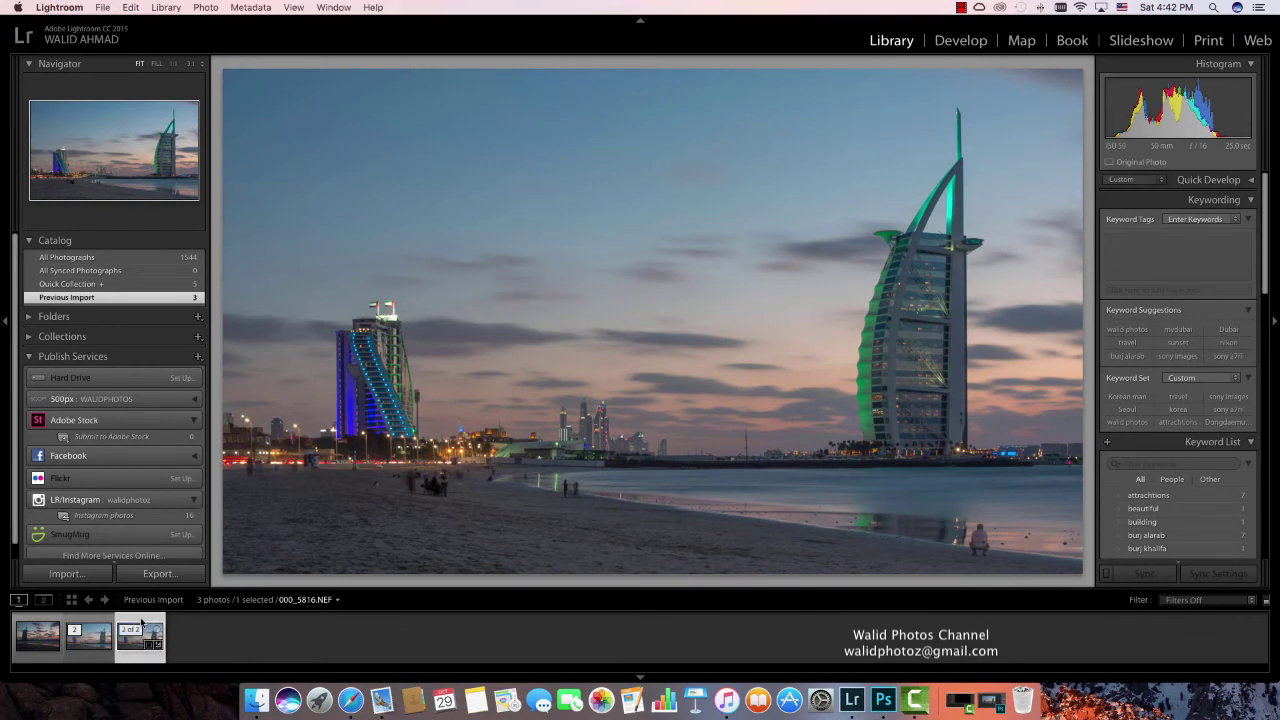
{"action": "left_click", "coordinate": [97, 622]}
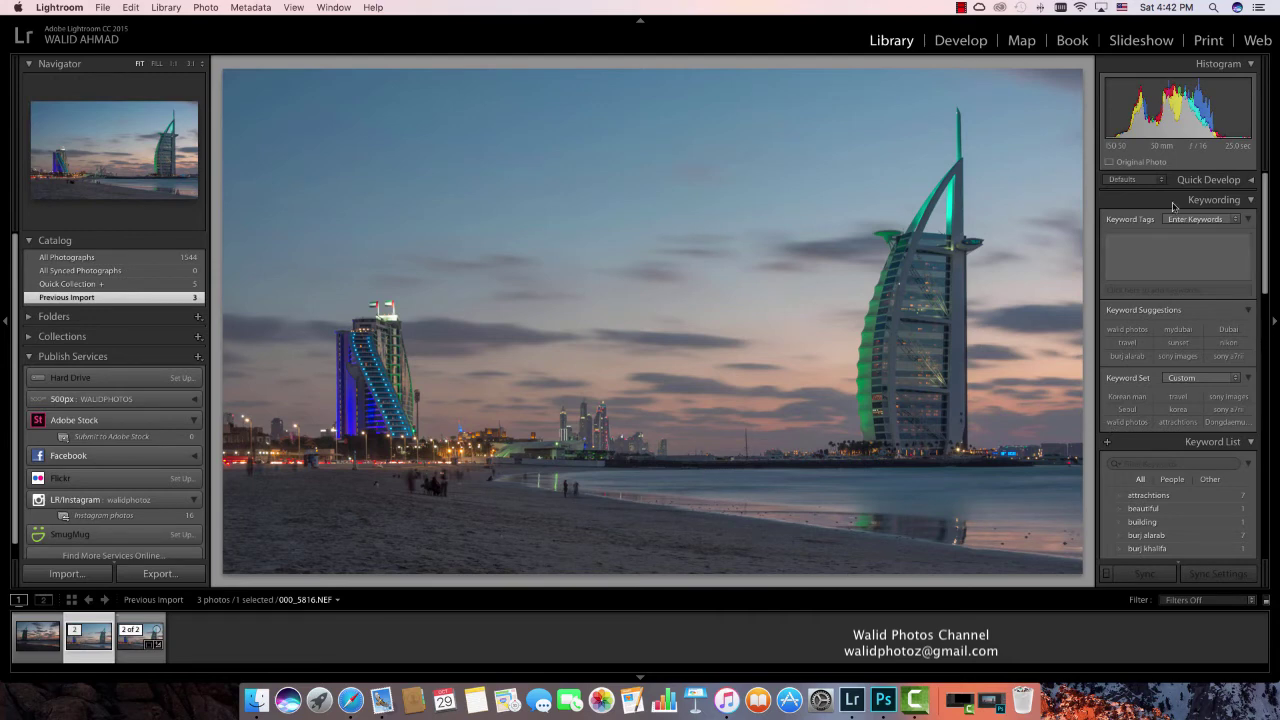
{"action": "left_click", "coordinate": [958, 42]}
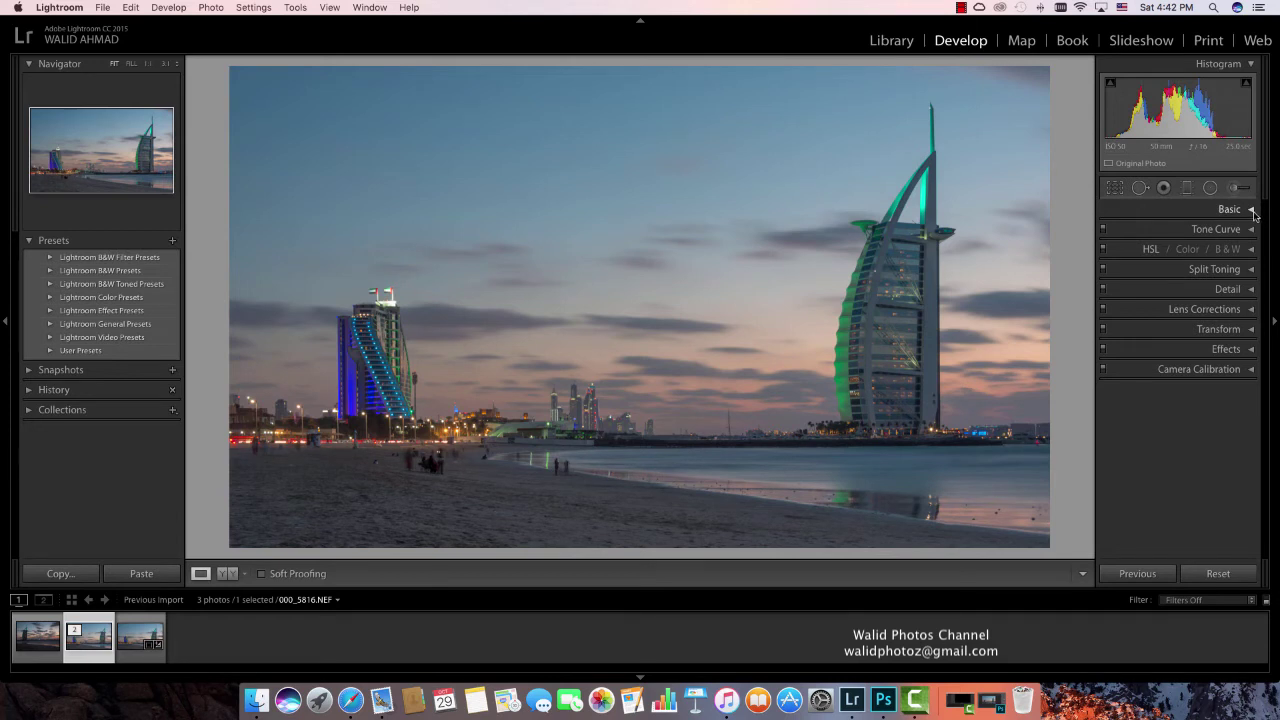
- Set Basic tones to Contrast +24, Highlights -65, Shadows +84, Whites +8, Blacks -9, Clarity +10
{"action": "left_click", "coordinate": [1253, 212]}
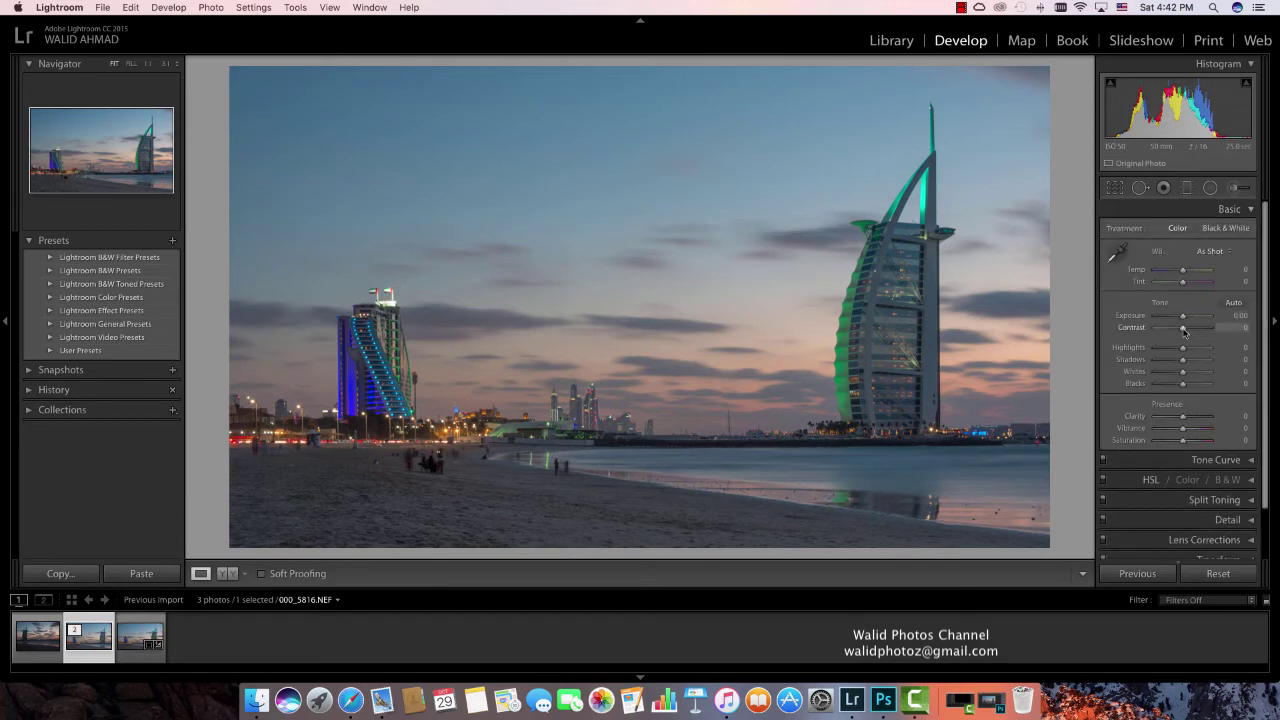
{"action": "mouse_move", "coordinate": [1184, 329]}
{"action": "left_mouse_down"}
{"action": "mouse_move", "coordinate": [1205, 363]}
{"action": "mouse_move", "coordinate": [1165, 347]}
{"action": "left_mouse_up"}
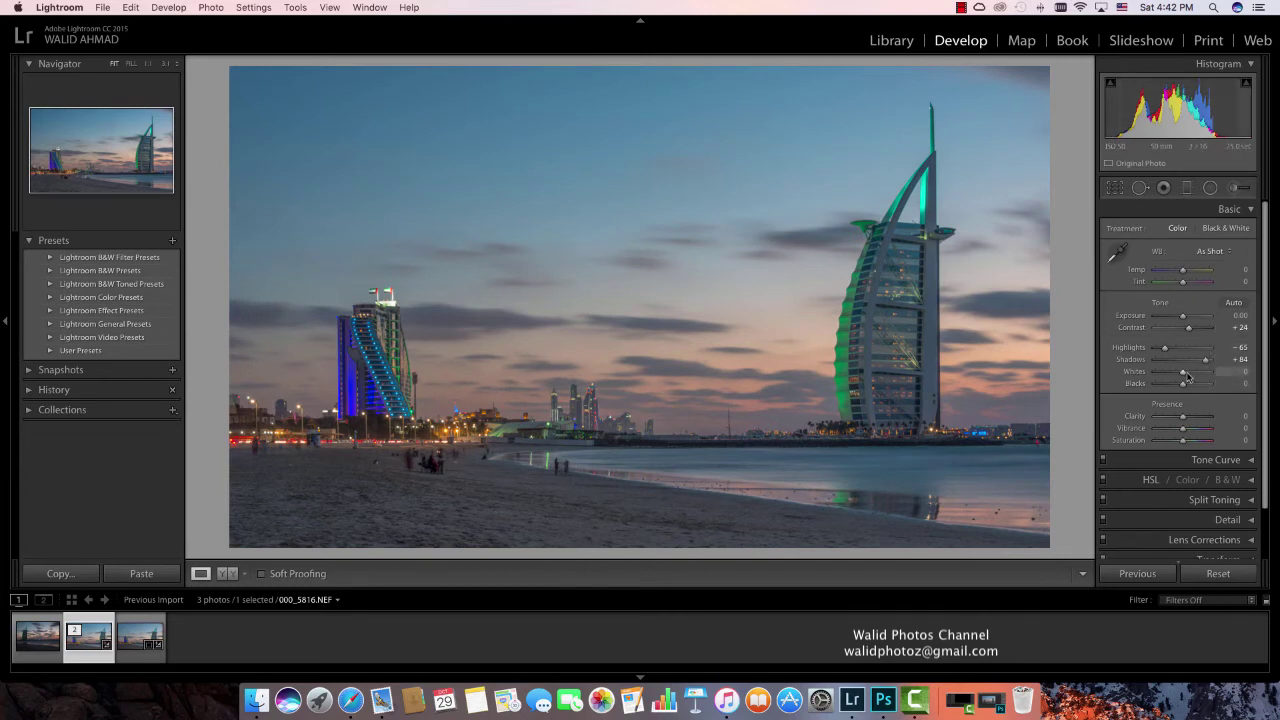
{"action": "left_click_drag", "start_coordinate": [1183, 375], "coordinate": [1185, 420]}
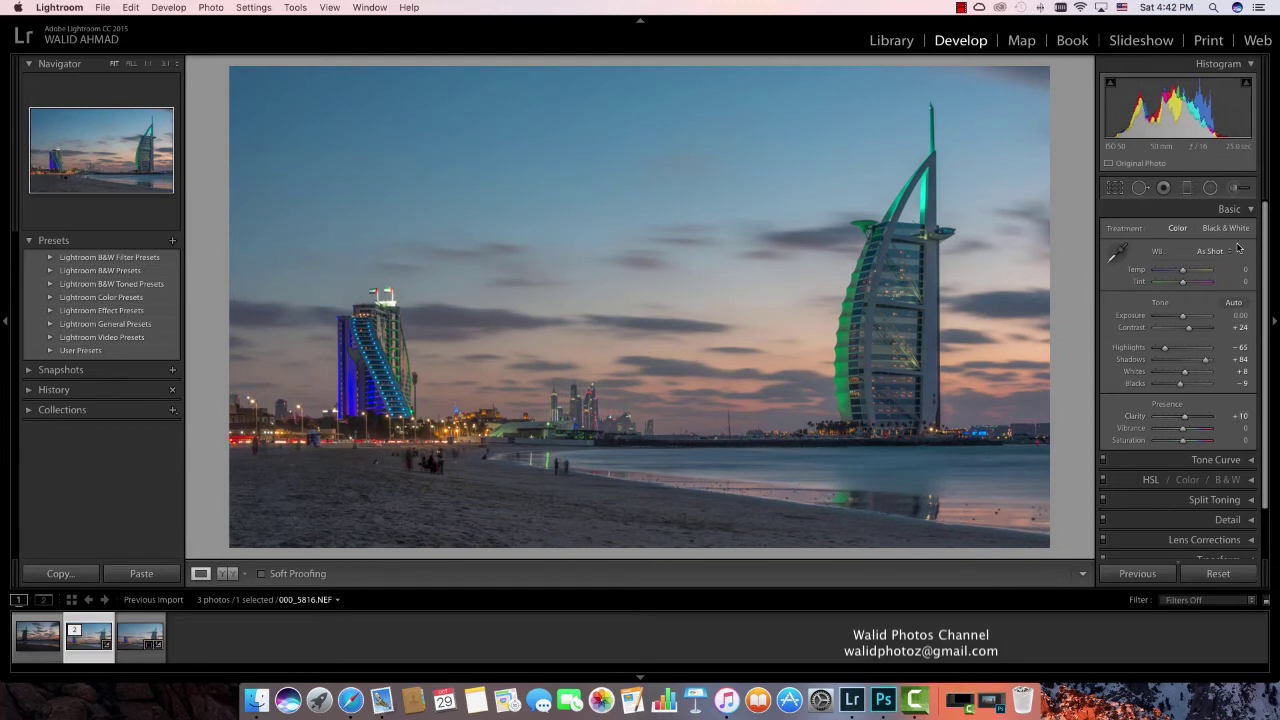
- Drag a graduated filter down the sky with Highlights -23, Shadows 39, Tint 12 and Dehaze 5
{"action": "left_click", "coordinate": [1188, 210]}
{"action": "left_click", "coordinate": [1186, 187]}
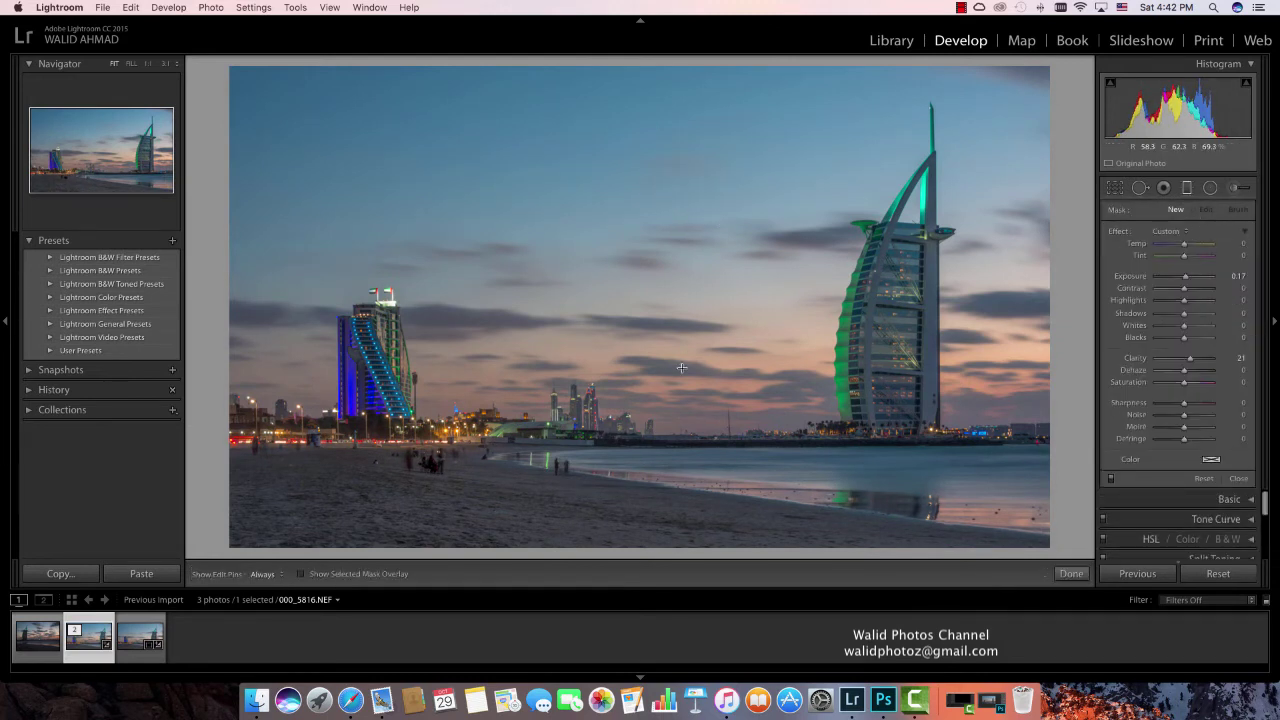
{"action": "left_click_drag", "start_coordinate": [713, 223], "coordinate": [686, 485]}
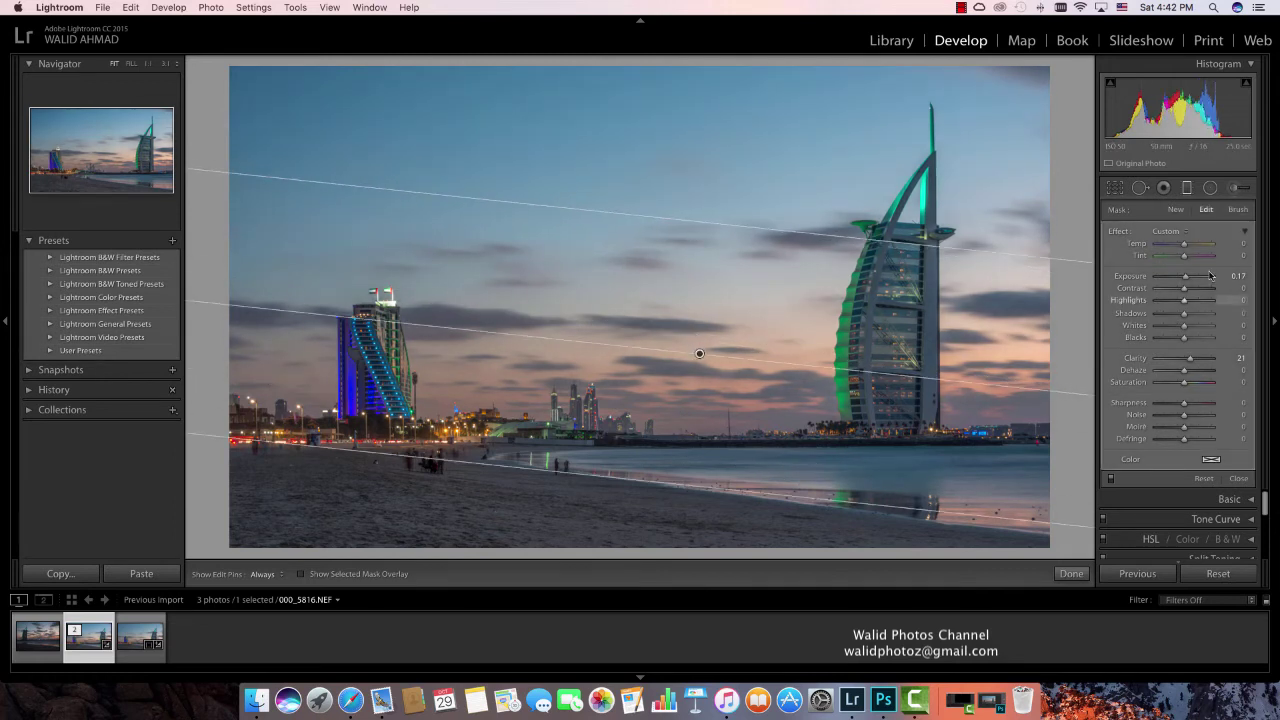
{"action": "double_click", "coordinate": [1116, 230]}
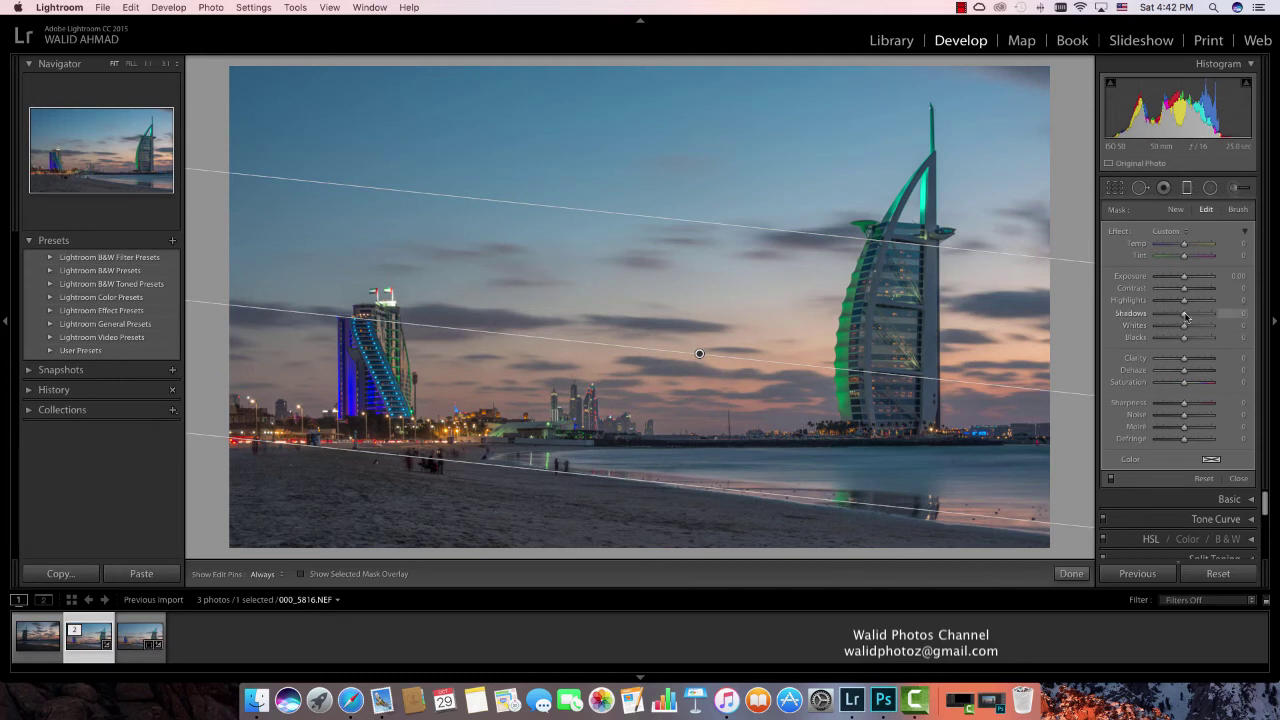
{"action": "left_click_drag", "start_coordinate": [1182, 371], "coordinate": [1184, 371]}
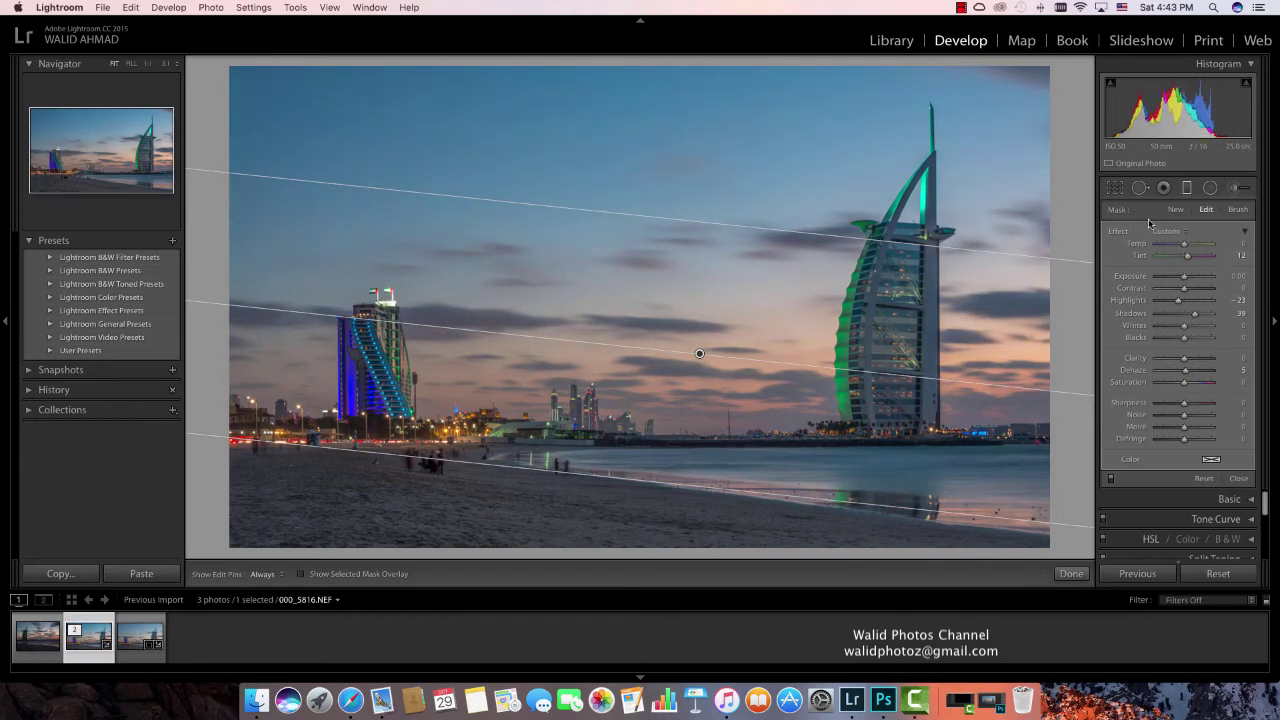
{"action": "left_click", "coordinate": [1187, 188]}
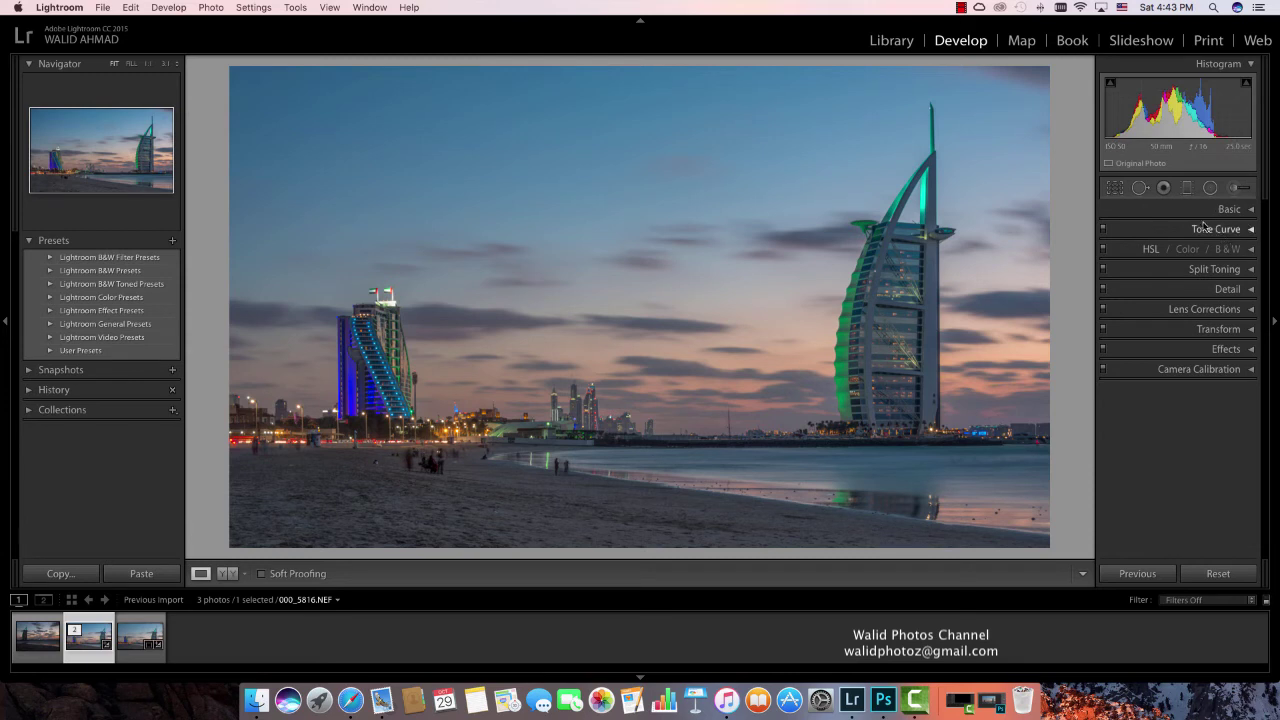
- Set the Adjustment Brush to Clarity -100 and paint near the right shoreline
{"action": "left_click", "coordinate": [1140, 188]}
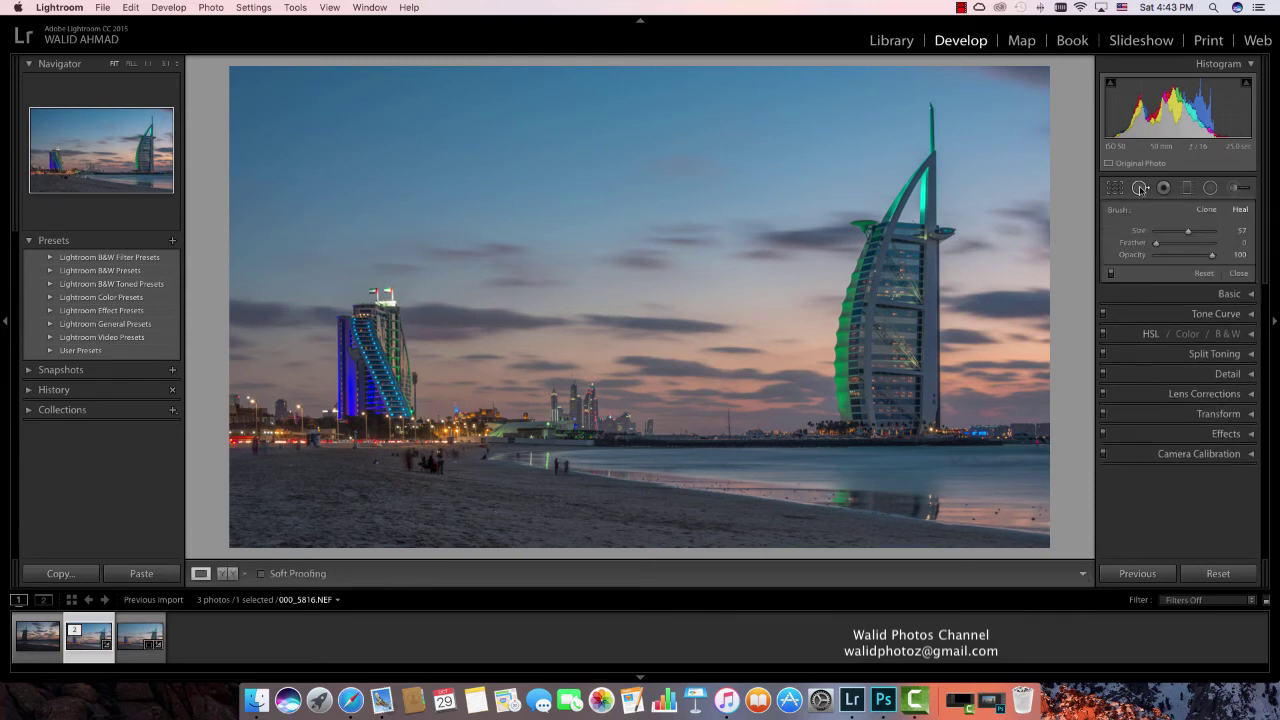
{"action": "left_click", "coordinate": [1140, 188]}
{"action": "left_click", "coordinate": [1210, 187]}
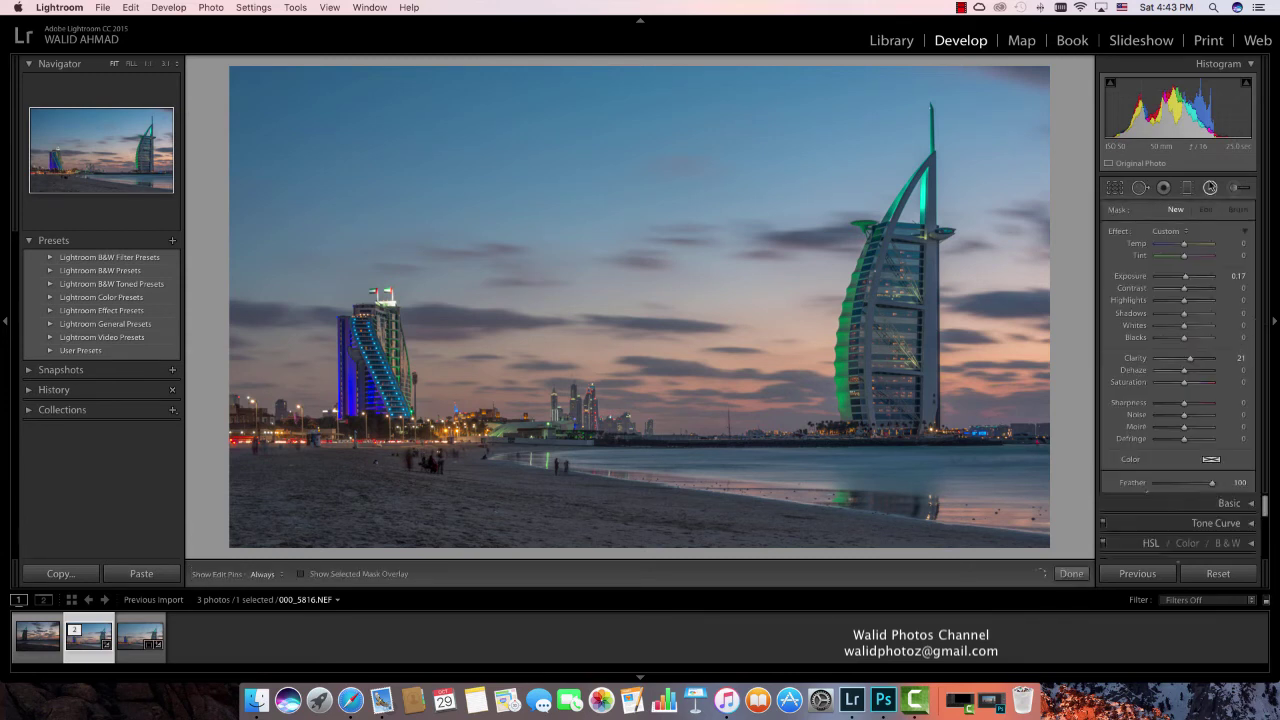
{"action": "left_click", "coordinate": [1233, 189]}
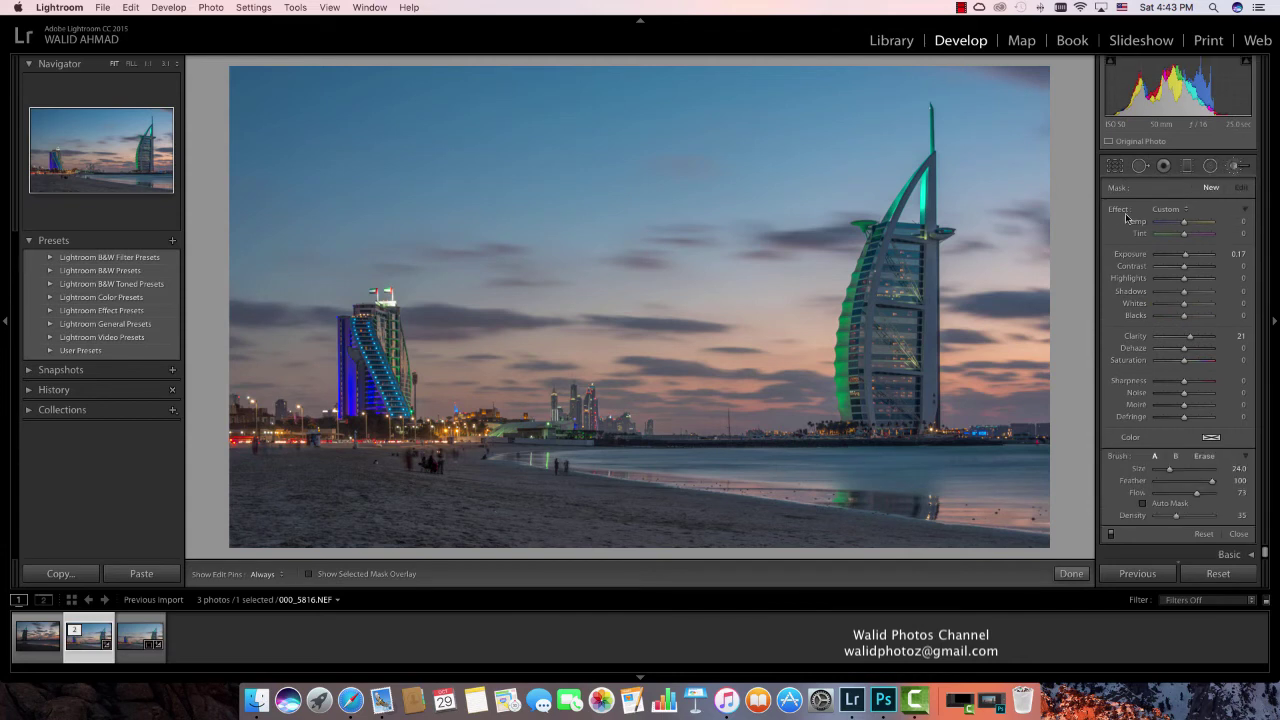
{"action": "left_click_drag", "start_coordinate": [1184, 336], "coordinate": [1157, 336]}
{"action": "scroll", "coordinate": [996, 486], "scroll_direction": "down", "scroll_amount": 2}
{"action": "left_click", "coordinate": [1041, 470]}
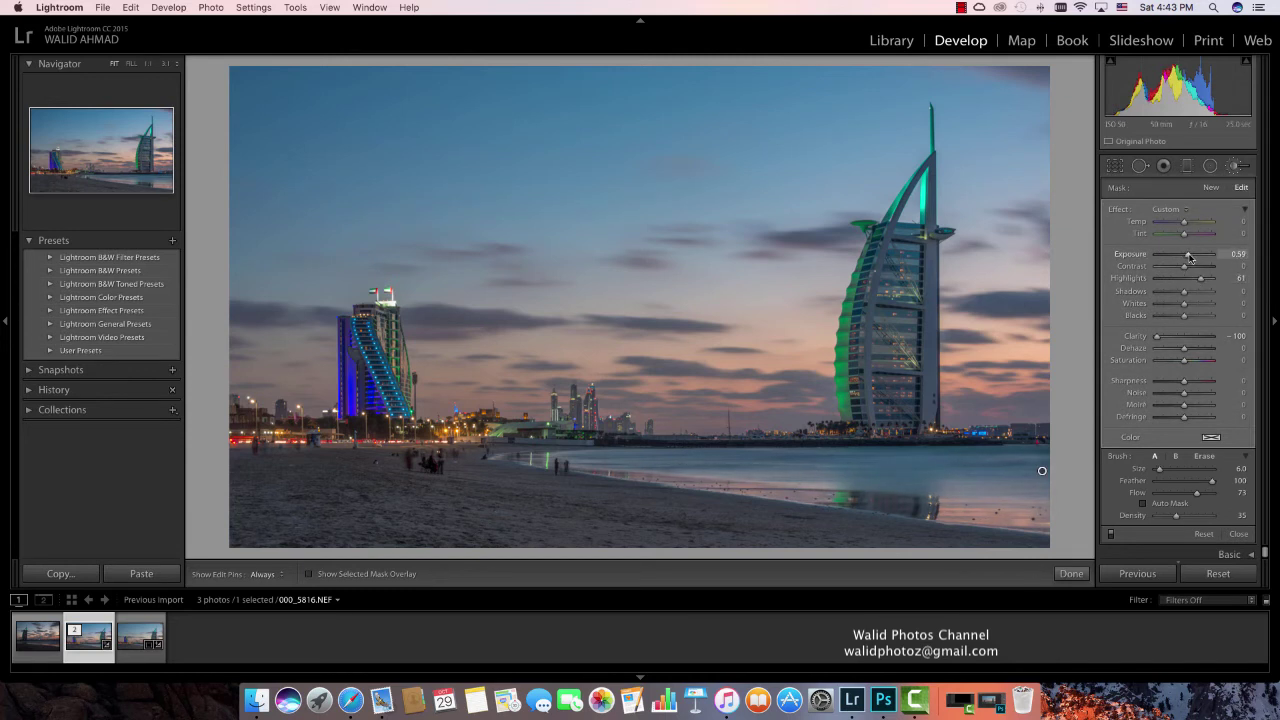
- Brighten the shoreline stroke to about 1.16 exposure, then begin a new, reset brush adjustment
{"action": "left_click_drag", "start_coordinate": [1189, 258], "coordinate": [1193, 258]}
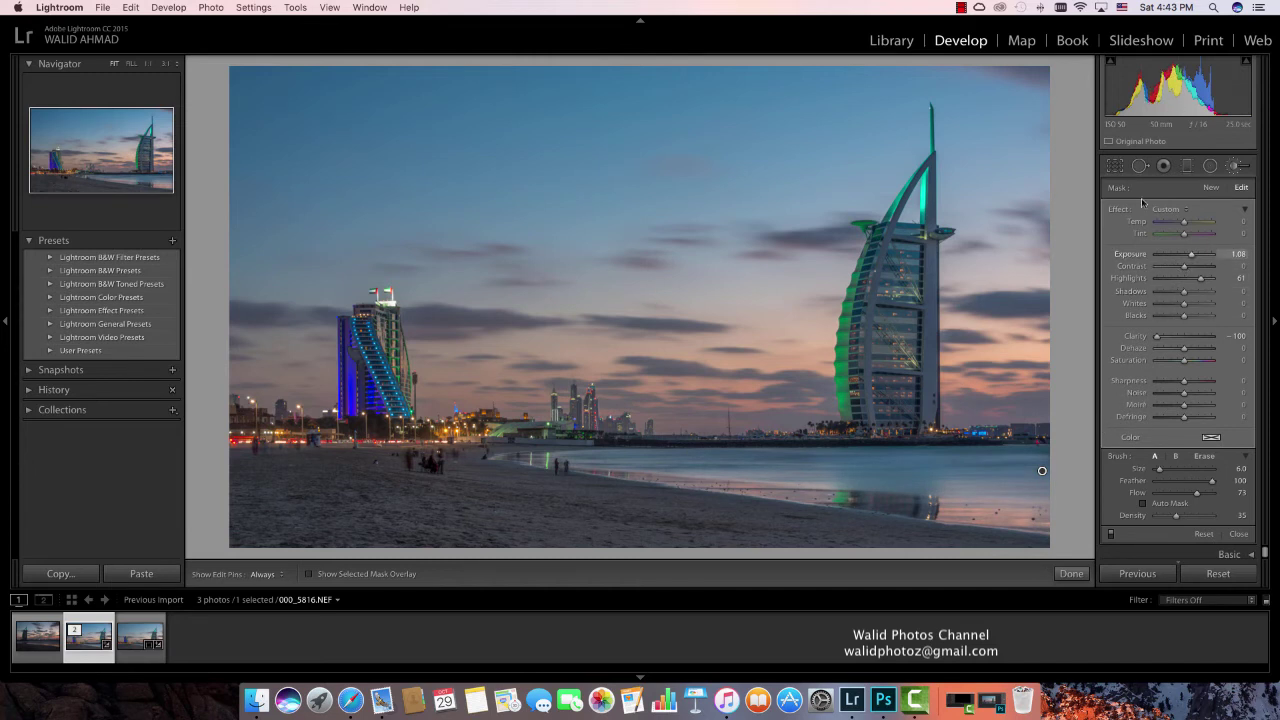
{"action": "left_click", "coordinate": [1211, 190]}
{"action": "double_click", "coordinate": [1130, 278]}
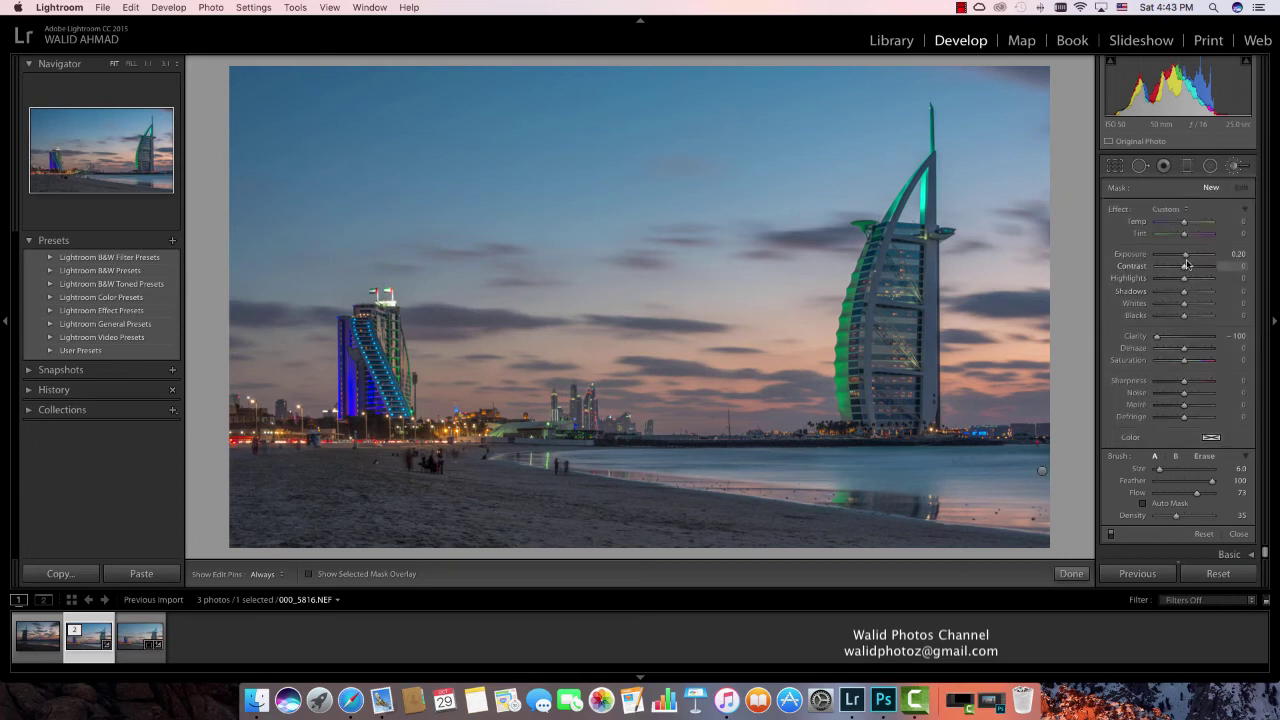
{"action": "left_click_drag", "start_coordinate": [1191, 254], "coordinate": [1187, 258]}
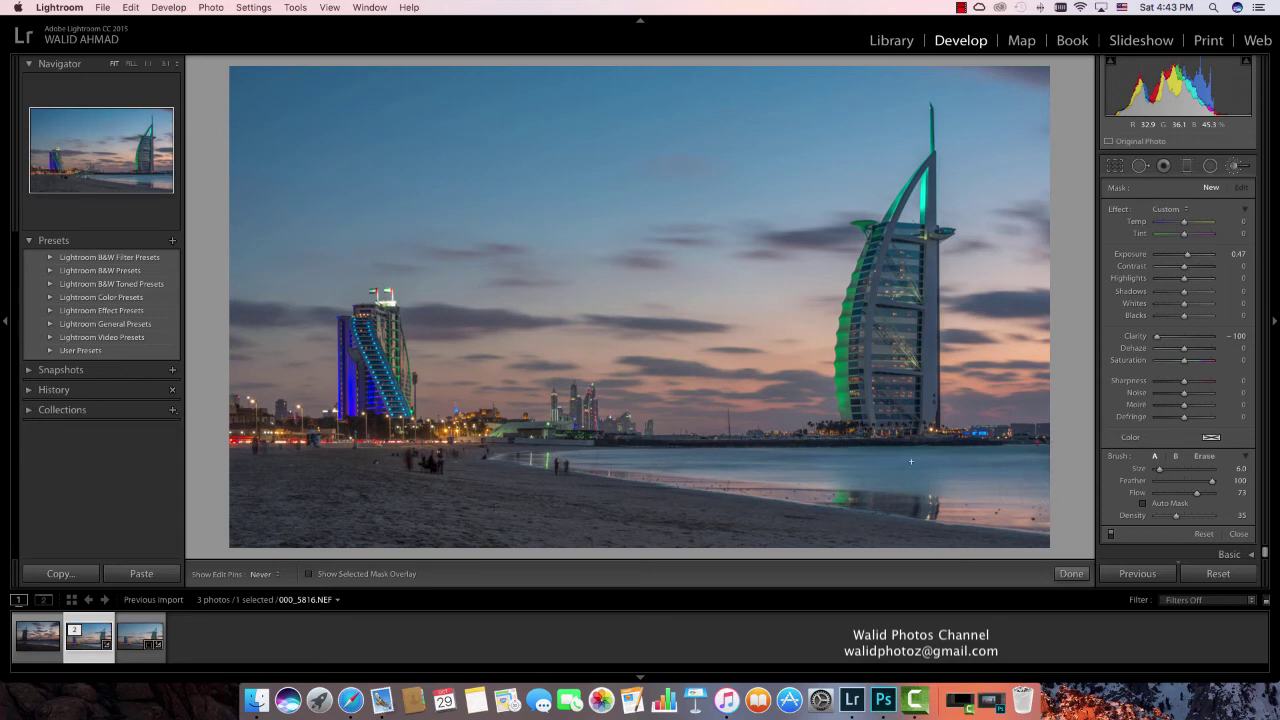
- Select the water brush pin, set its Sharpness to -100, and check it with pins hidden
{"action": "left_click", "coordinate": [992, 466]}
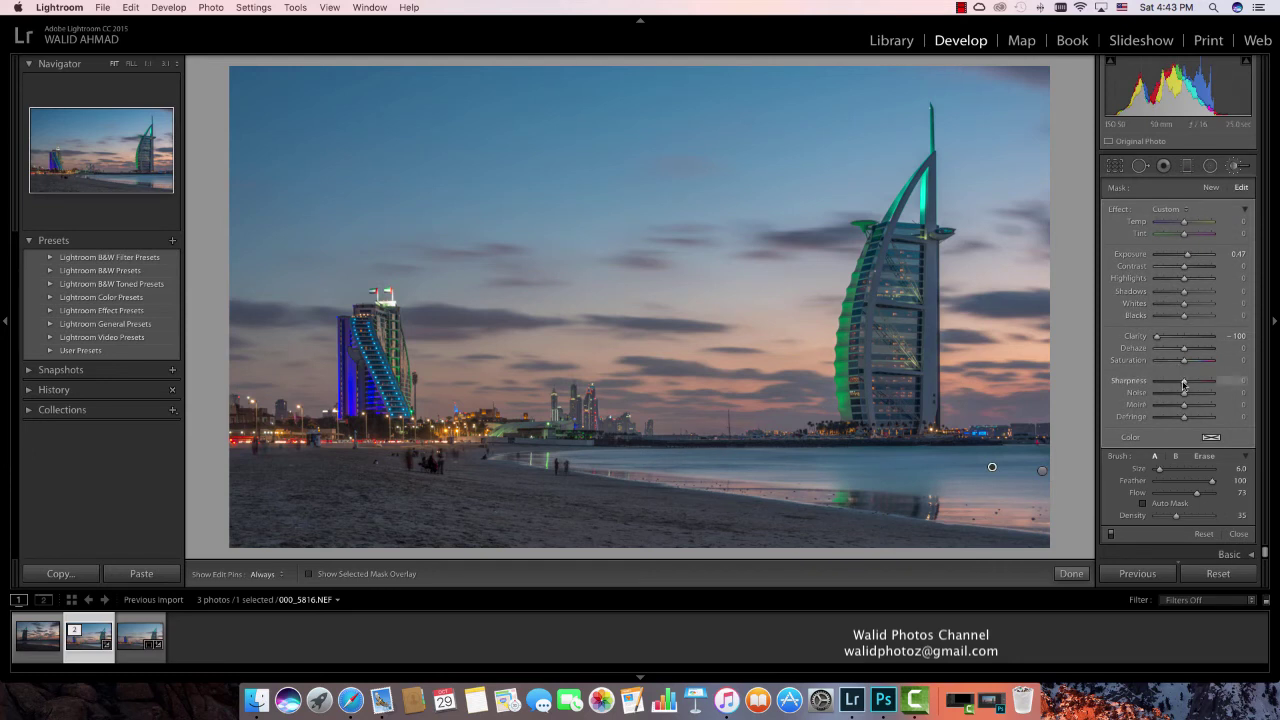
{"action": "left_click_drag", "start_coordinate": [1181, 383], "coordinate": [1155, 383]}
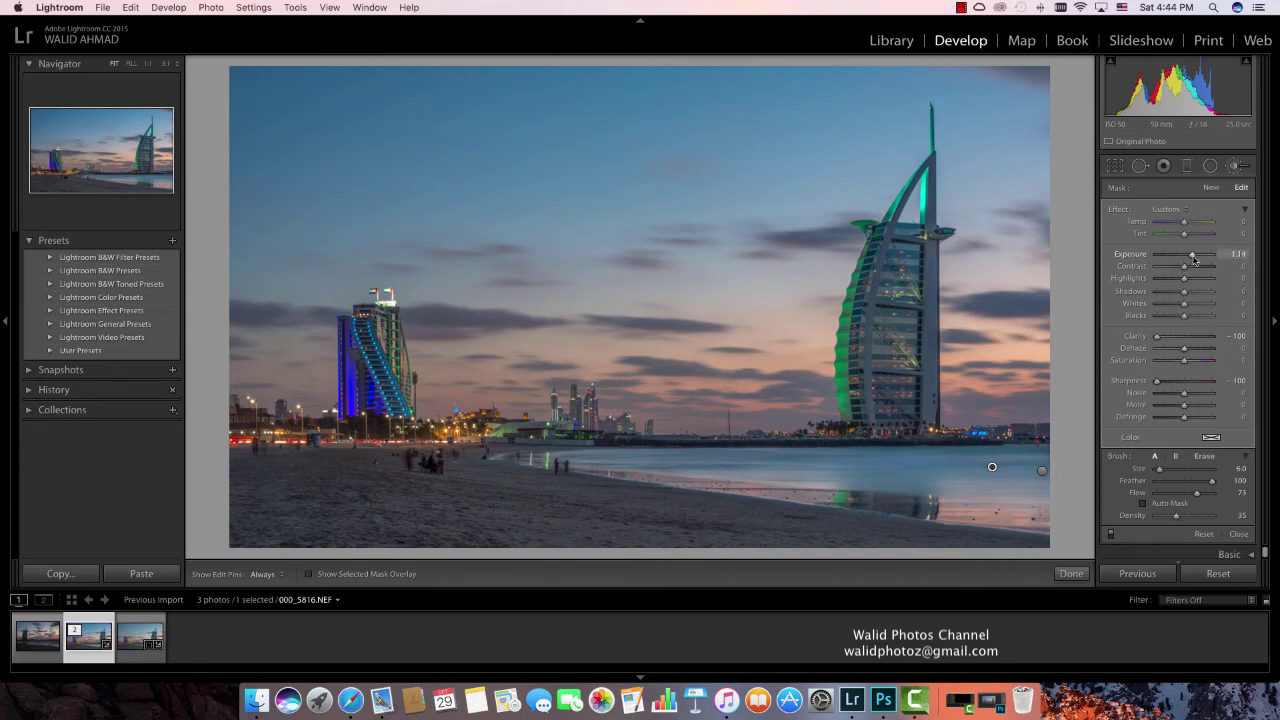
{"action": "key", "text": "h"}
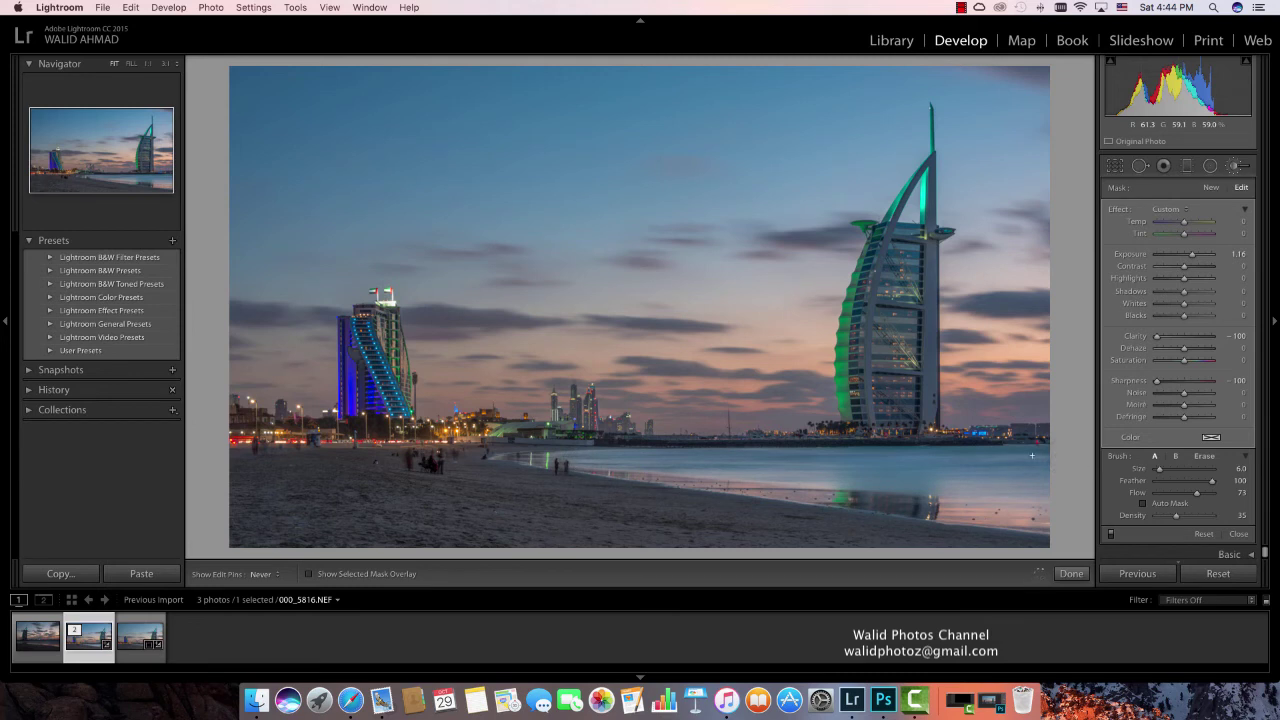
{"action": "key", "text": "h"}
- Start a fresh, reset brush stroke near the waterline and brighten it to Exposure 1.50
{"action": "left_click", "coordinate": [1211, 188]}
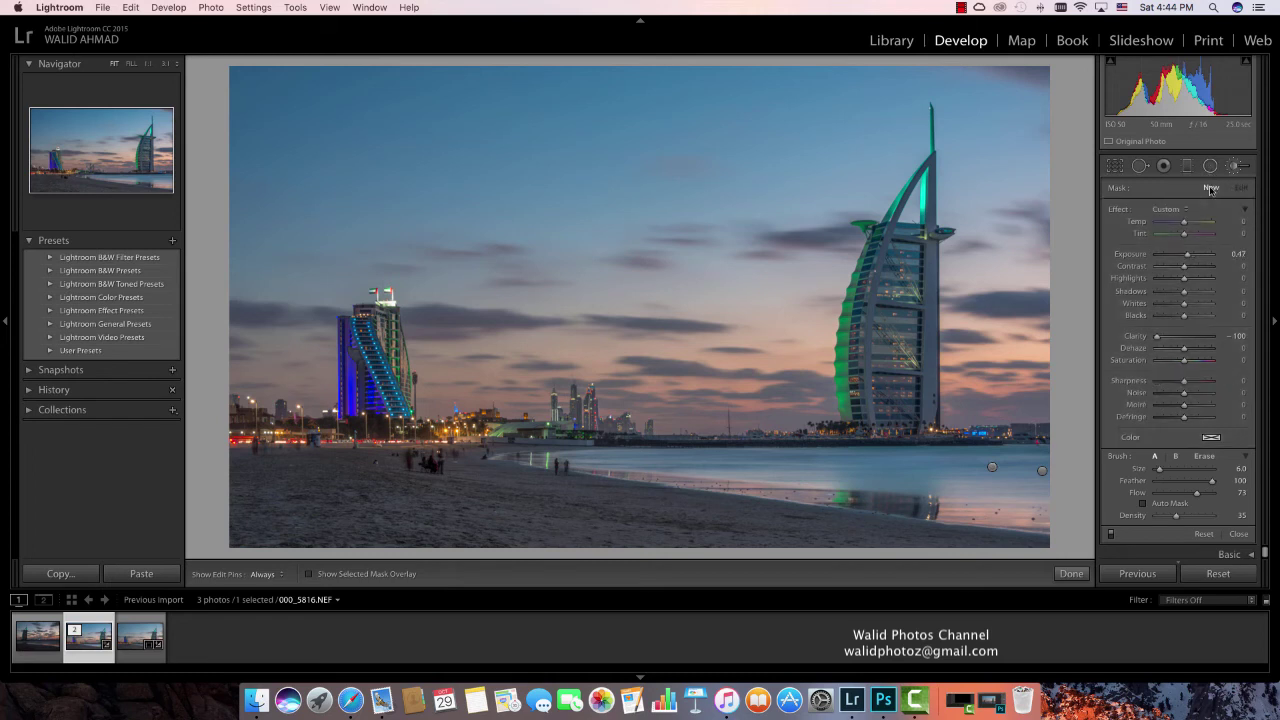
{"action": "double_click", "coordinate": [1117, 209]}
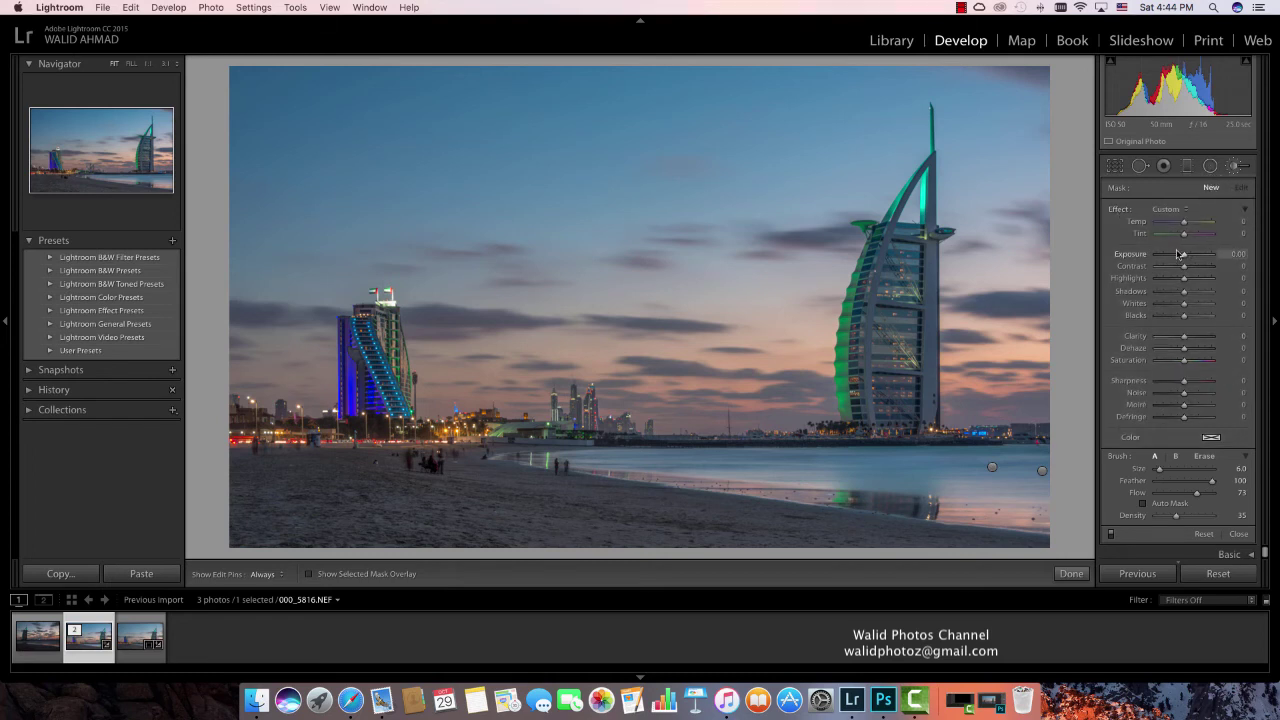
{"action": "left_click", "coordinate": [1239, 168]}
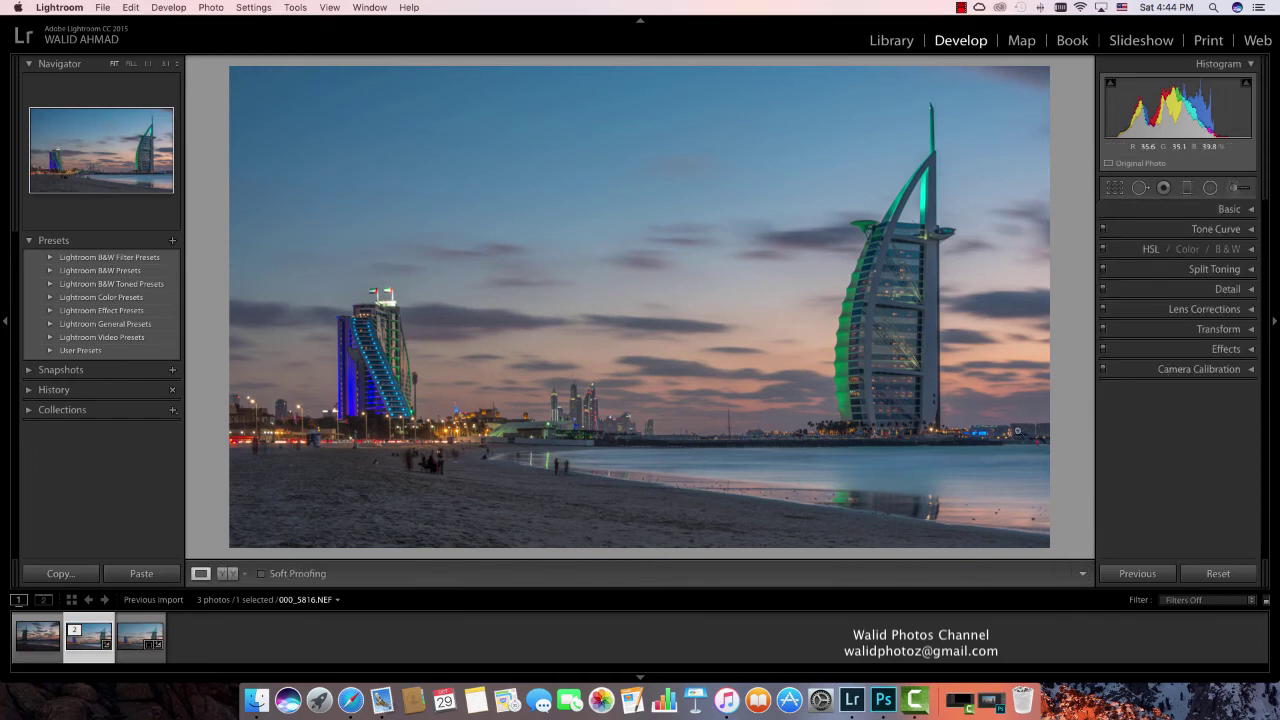
{"action": "left_click", "coordinate": [1234, 189]}
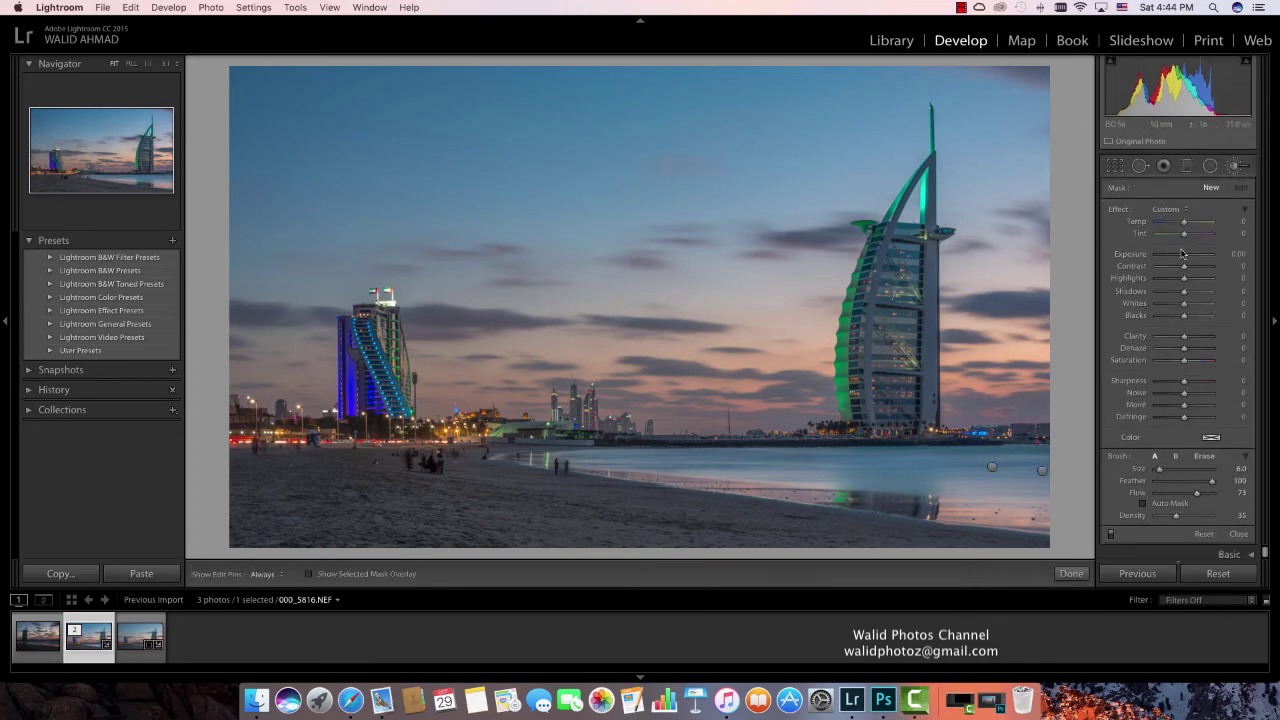
{"action": "left_click_drag", "start_coordinate": [1184, 254], "coordinate": [1187, 256]}
{"action": "key", "text": "h"}
{"action": "key", "text": "h"}
{"action": "left_click_drag", "start_coordinate": [1191, 259], "coordinate": [1196, 258]}
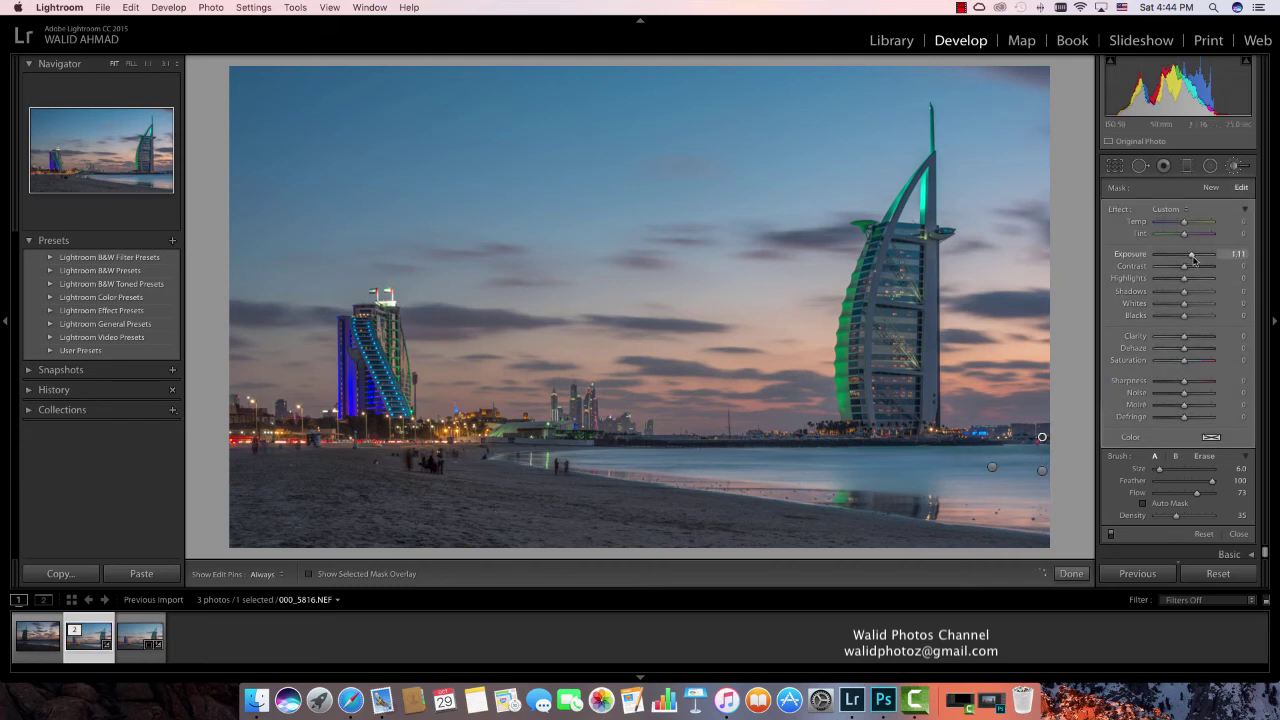
- Compare with pins hidden, raise the stroke's Saturation to 13, and close the brush
{"action": "key", "text": "h"}
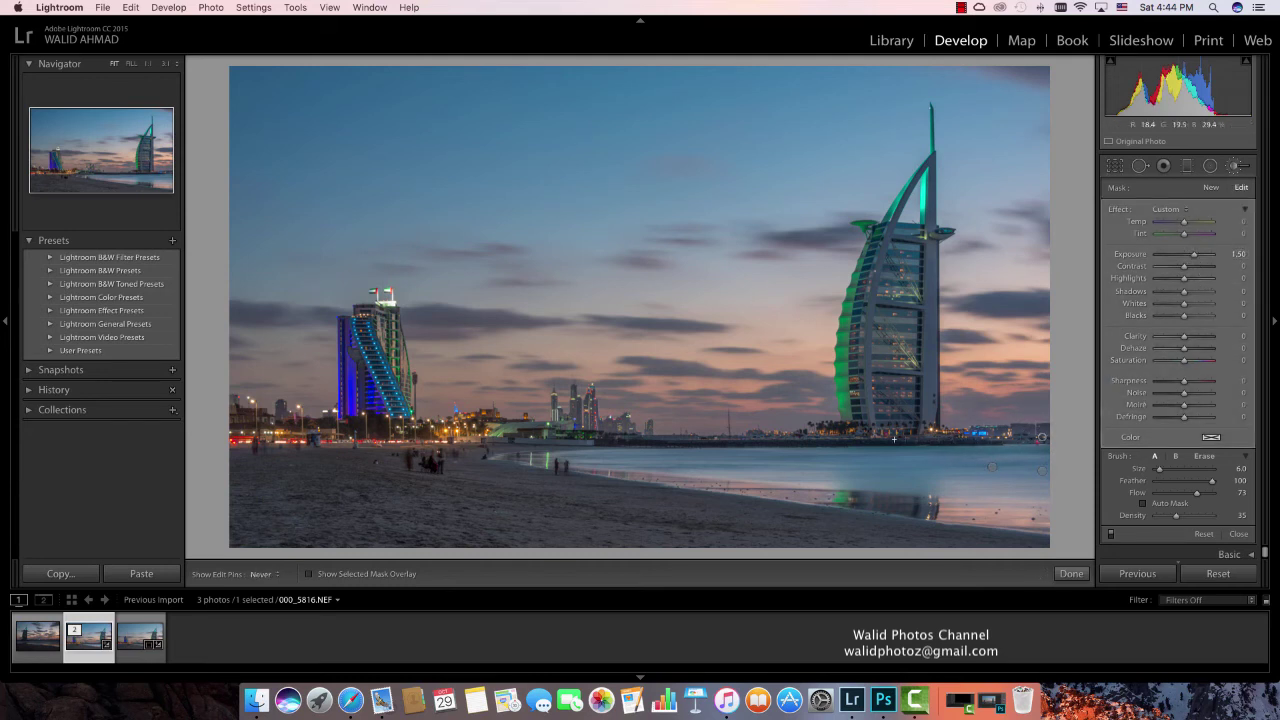
{"action": "key", "text": "h"}
{"action": "key", "text": "h"}
{"action": "key", "text": "h"}
{"action": "key", "text": "h"}
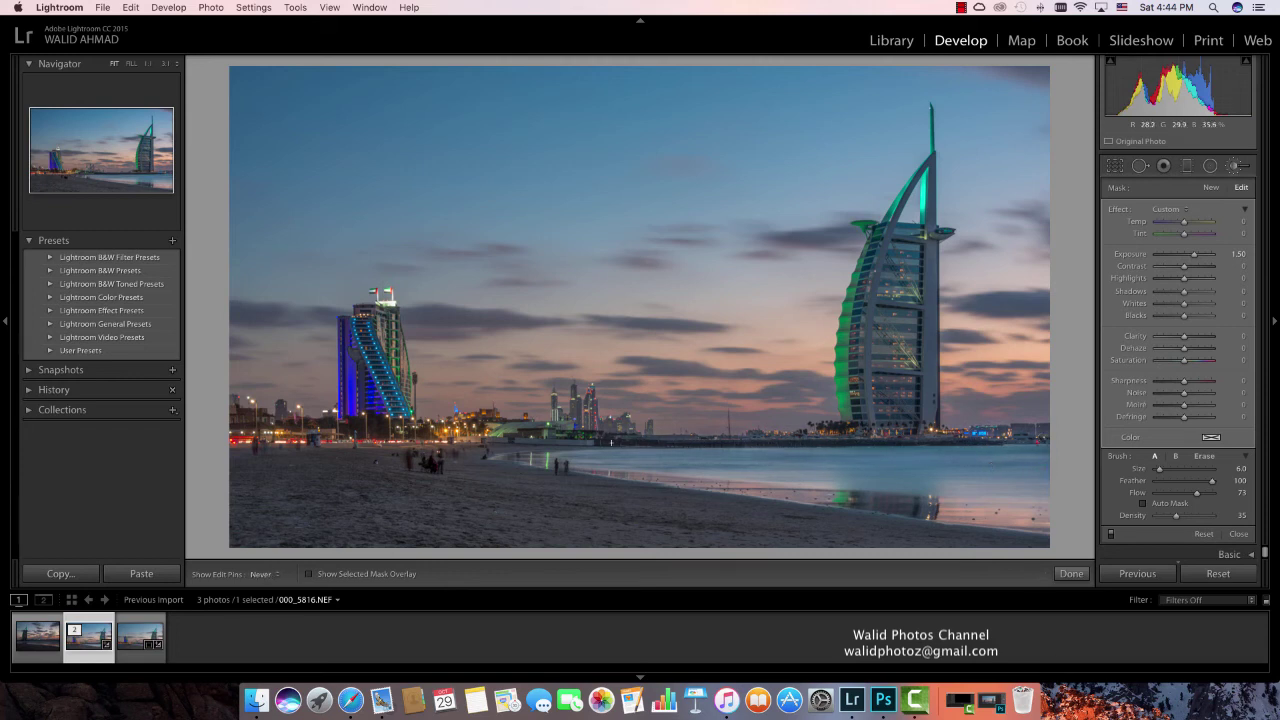
{"action": "key", "text": "h"}
{"action": "key", "text": "h"}
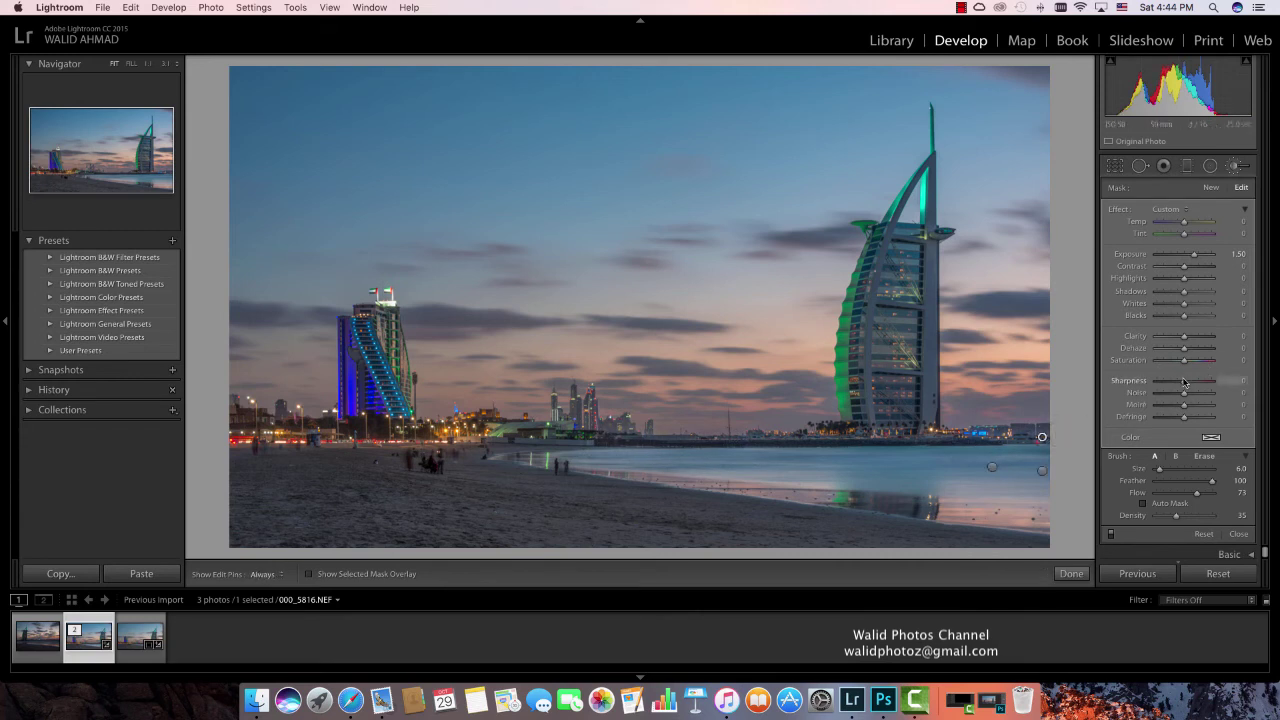
{"action": "left_click_drag", "start_coordinate": [1184, 363], "coordinate": [1189, 363]}
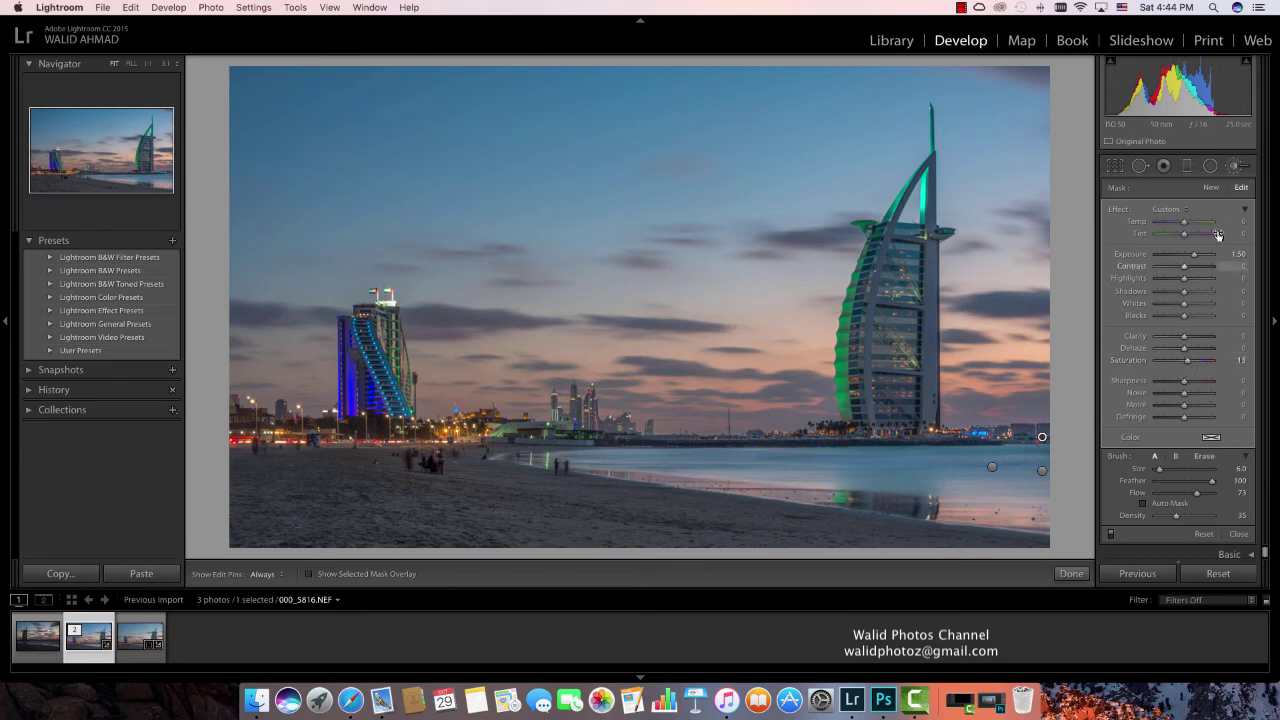
{"action": "left_click", "coordinate": [1236, 167]}
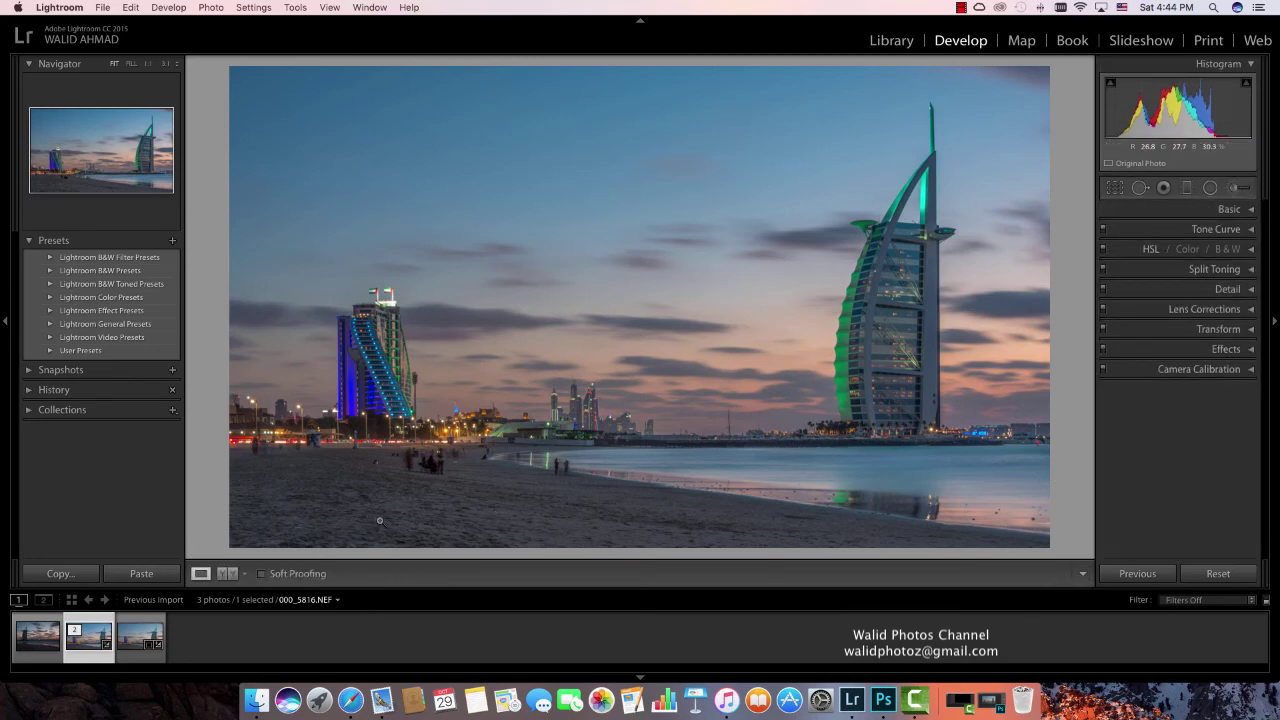
- Pull the bottom, left and top crop edges slightly inward to 16 x 9 and apply the crop
{"action": "left_click", "coordinate": [1113, 190]}
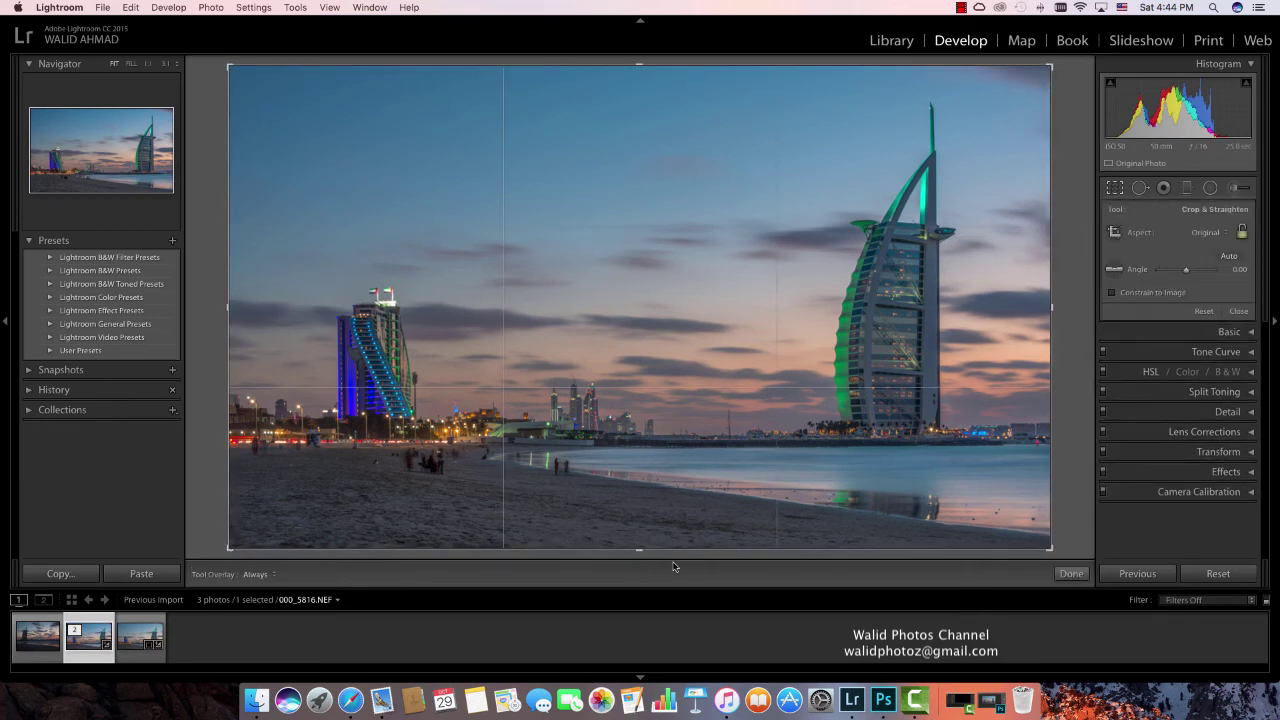
{"action": "left_click_drag", "start_coordinate": [651, 562], "coordinate": [639, 541]}
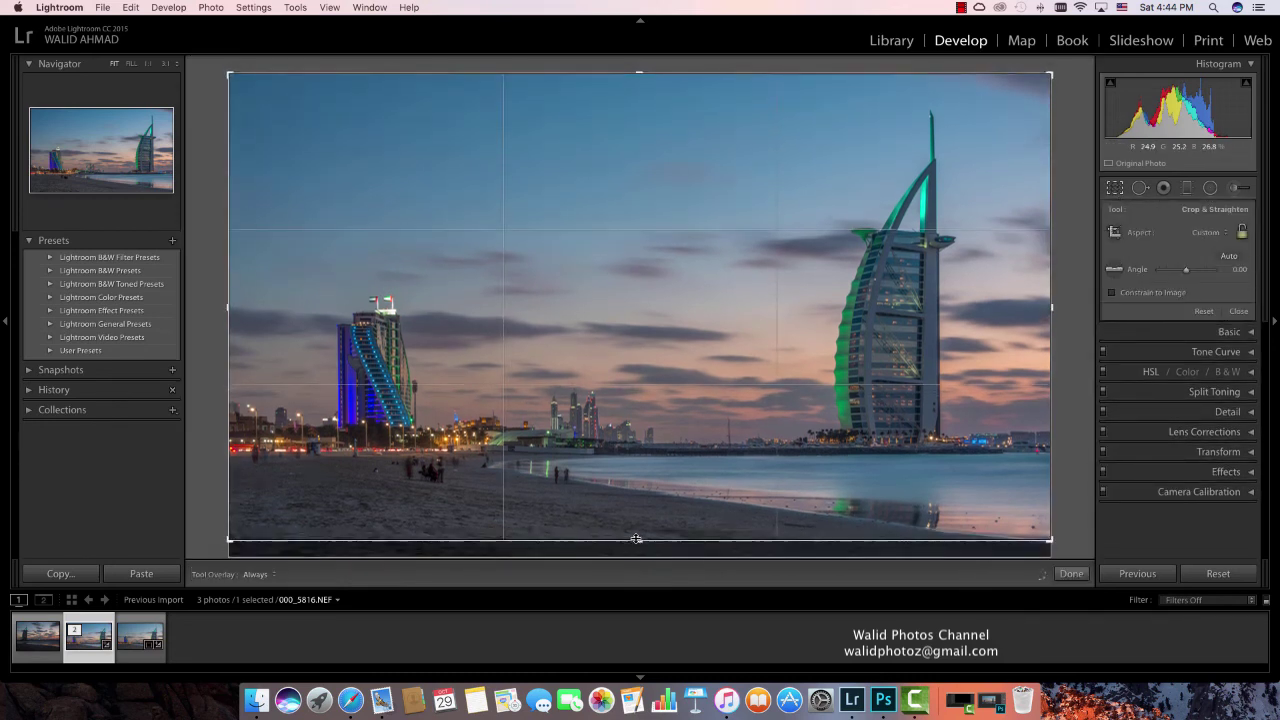
{"action": "left_click_drag", "start_coordinate": [229, 308], "coordinate": [236, 308]}
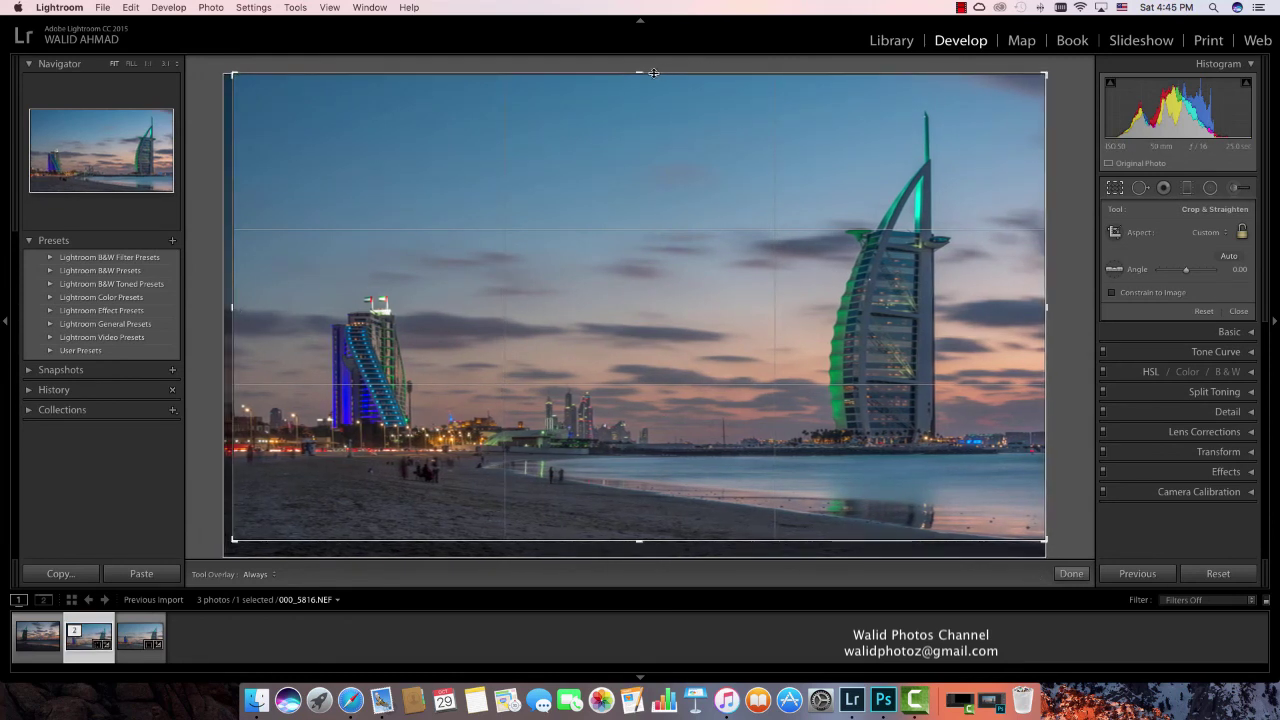
{"action": "left_click_drag", "start_coordinate": [644, 73], "coordinate": [646, 84]}
{"action": "key", "text": "Return"}
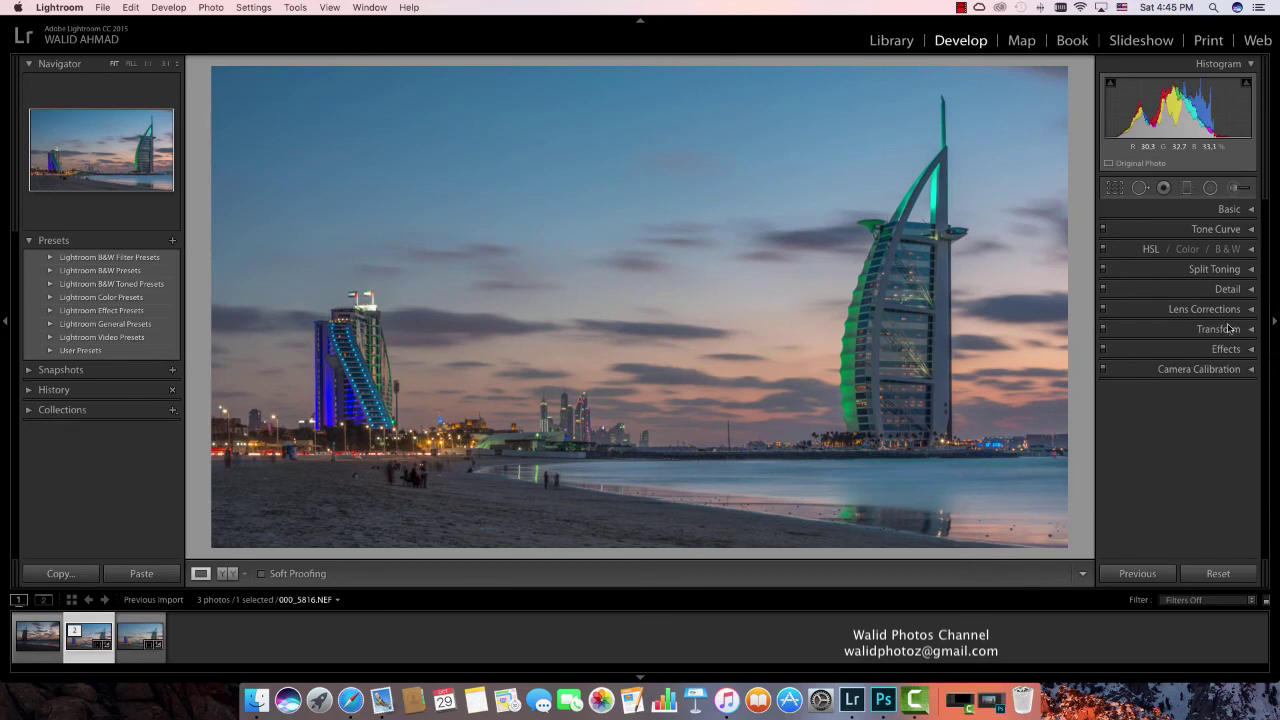
- Set Sharpening Amount 22, Masking 22 and Luminance noise reduction 5 while checking at 1:1 zoom
{"action": "left_click", "coordinate": [1228, 289]}
{"action": "left_click", "coordinate": [920, 303]}
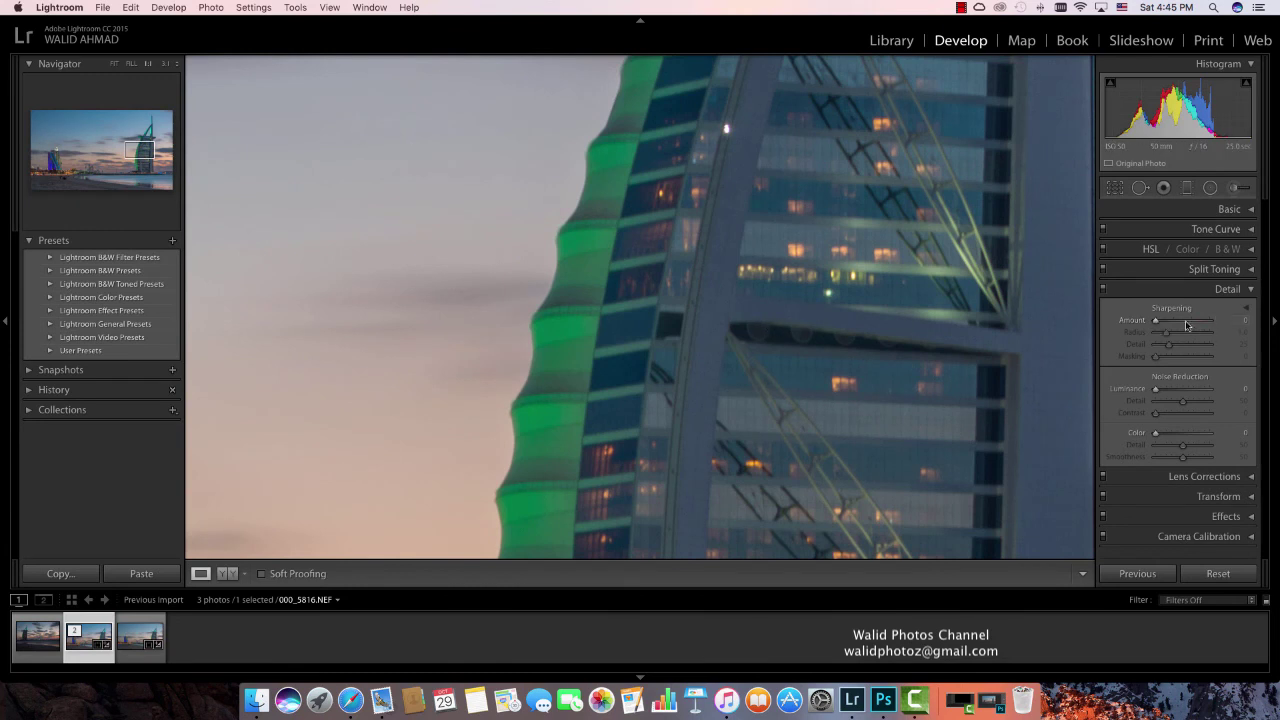
{"action": "left_click_drag", "start_coordinate": [1157, 324], "coordinate": [1165, 326]}
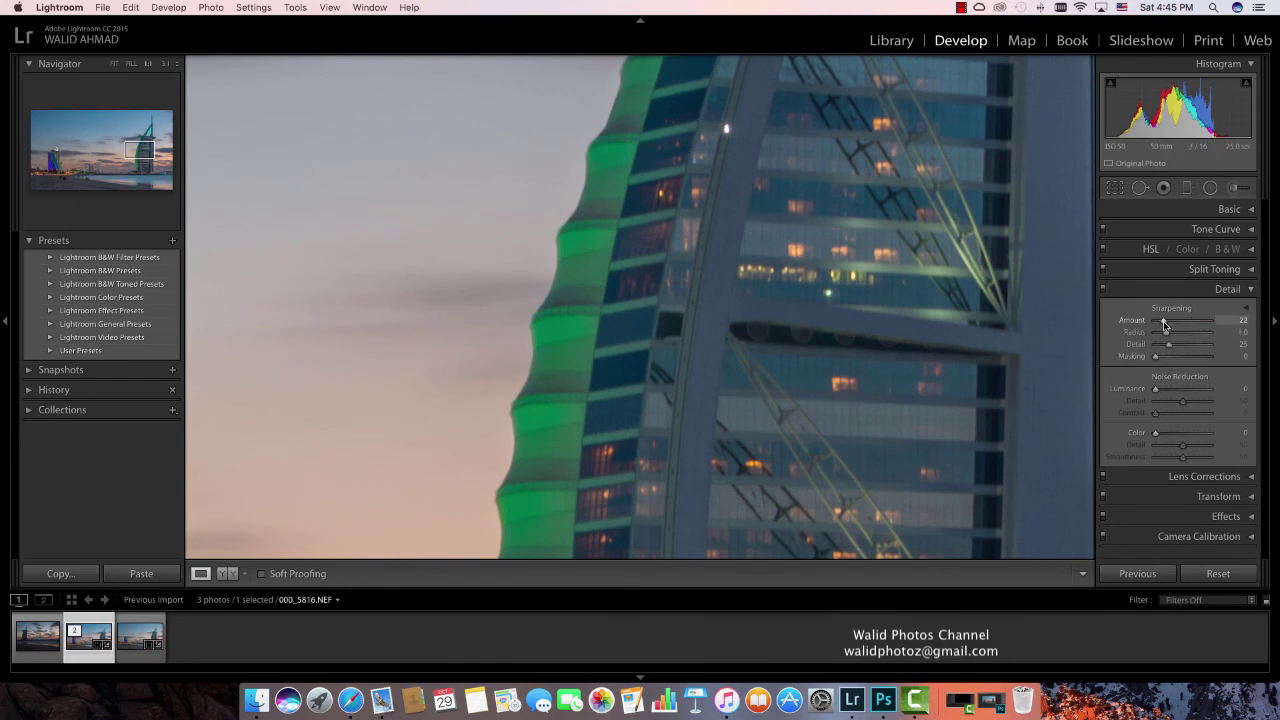
{"action": "left_click_drag", "start_coordinate": [1156, 390], "coordinate": [1160, 393]}
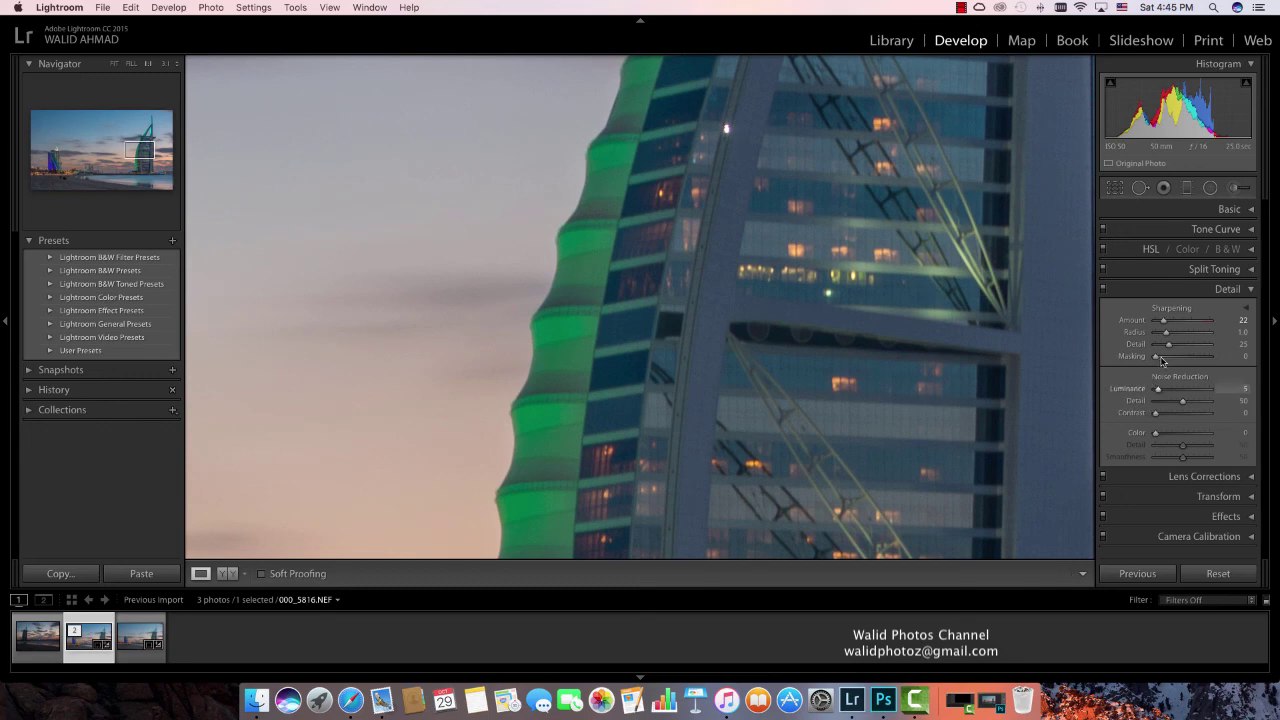
{"action": "left_click_drag", "start_coordinate": [1161, 357], "coordinate": [1167, 357]}
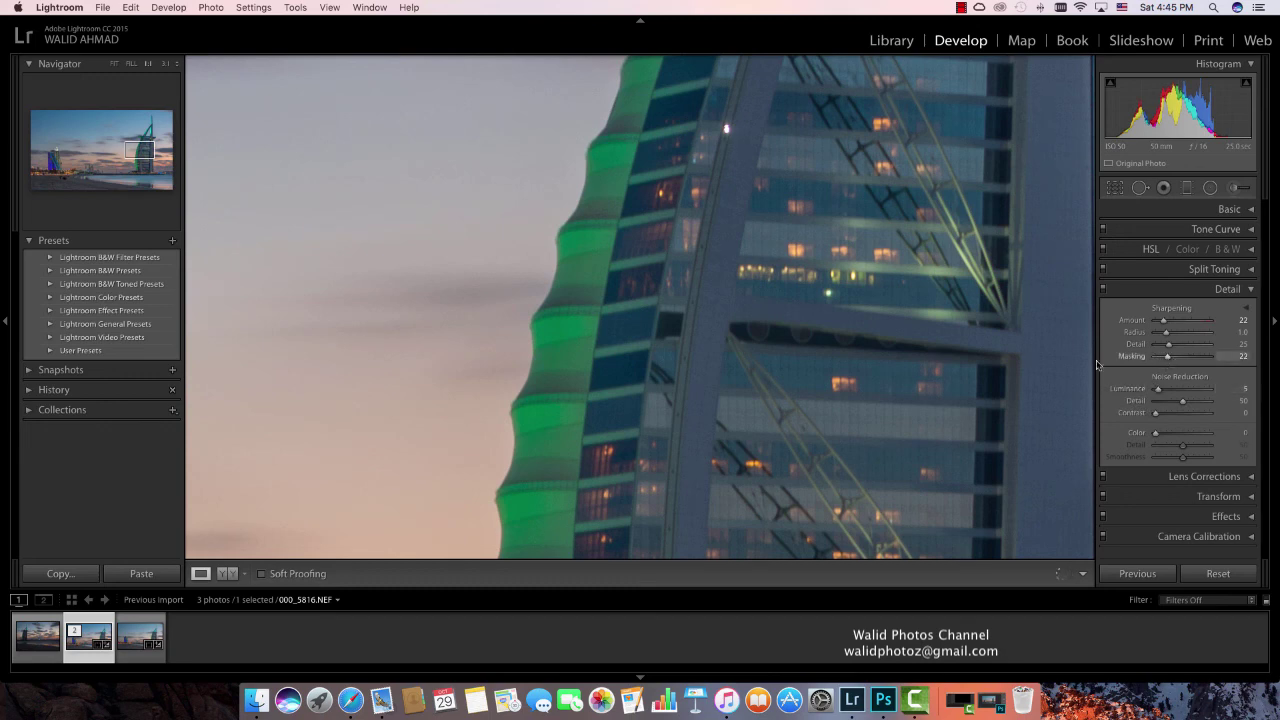
{"action": "left_click", "coordinate": [800, 368]}
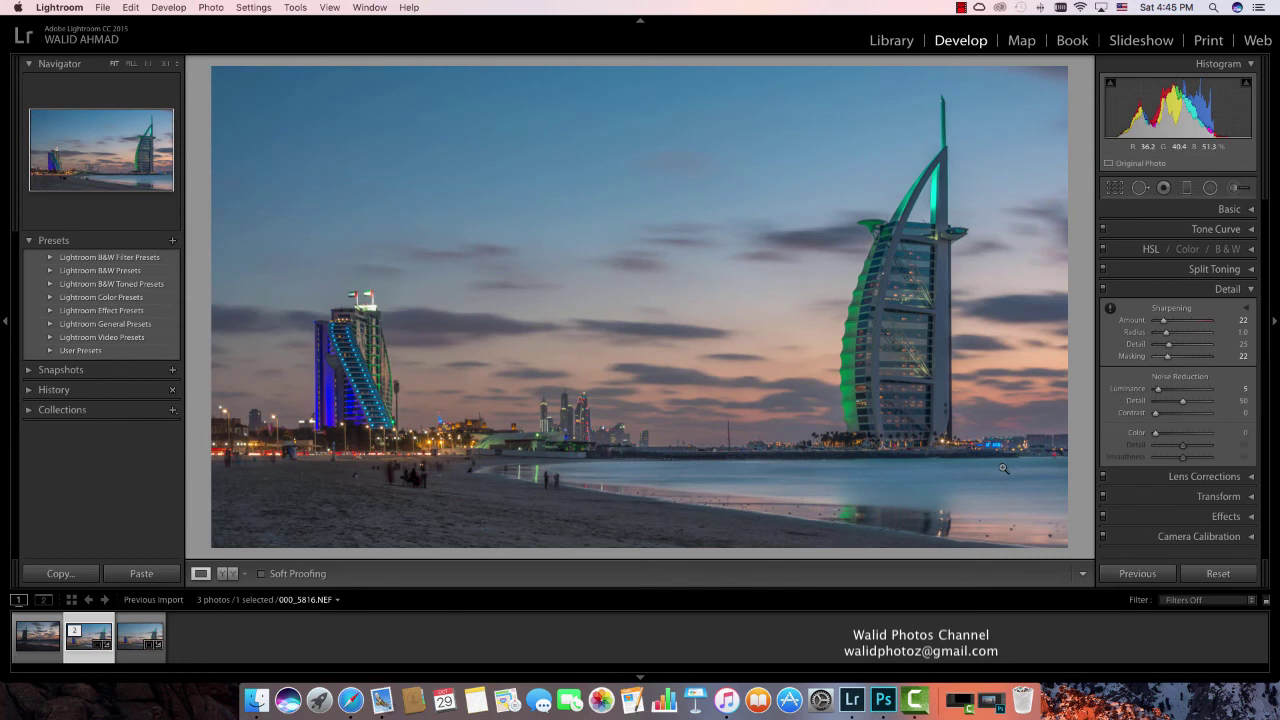
- Raise HSL saturation to Orange +24, Red +24 and Magenta +13, with Purple also boosted
{"action": "left_click", "coordinate": [1228, 289]}
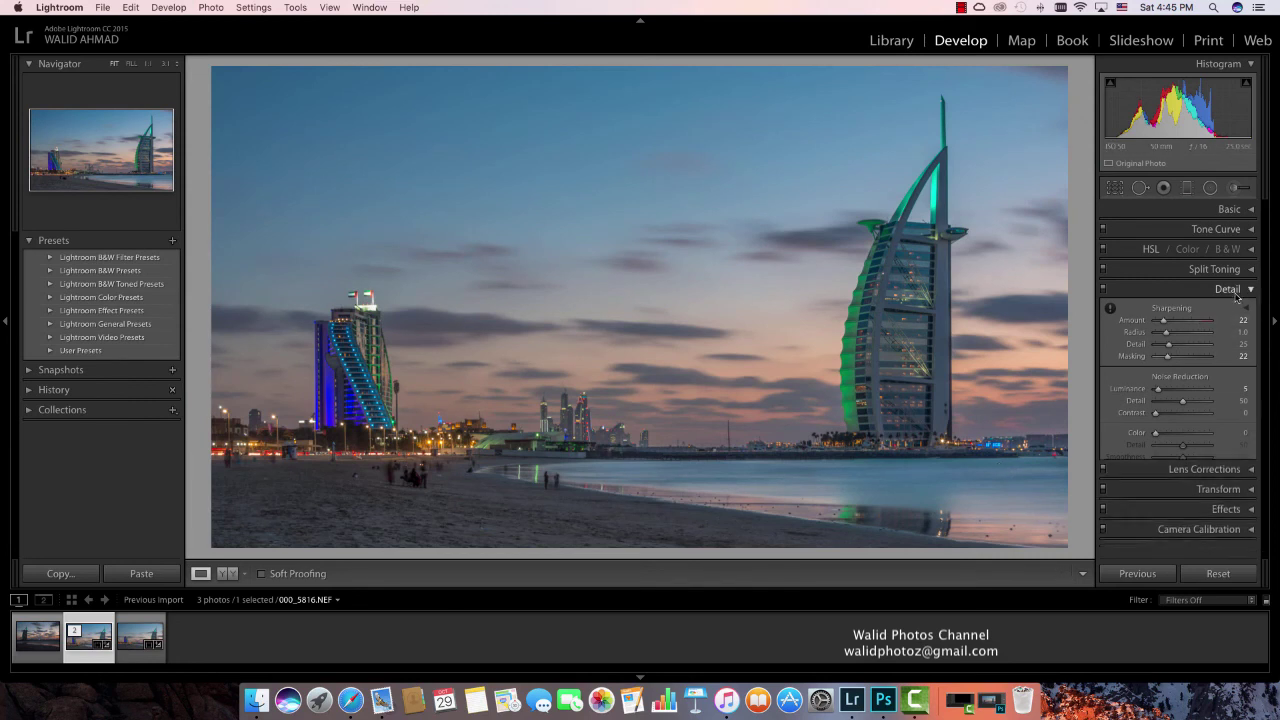
{"action": "left_click", "coordinate": [1251, 247]}
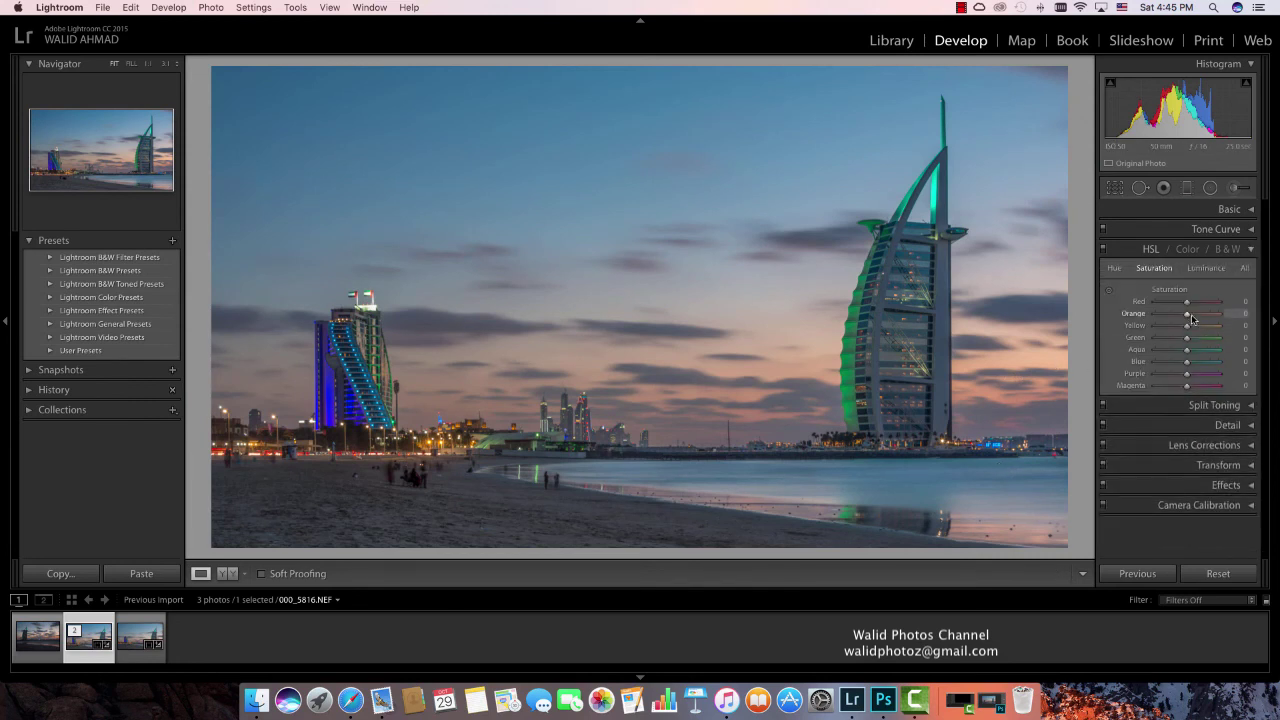
{"action": "left_click_drag", "start_coordinate": [1192, 318], "coordinate": [1199, 318]}
{"action": "left_click_drag", "start_coordinate": [1187, 301], "coordinate": [1192, 301]}
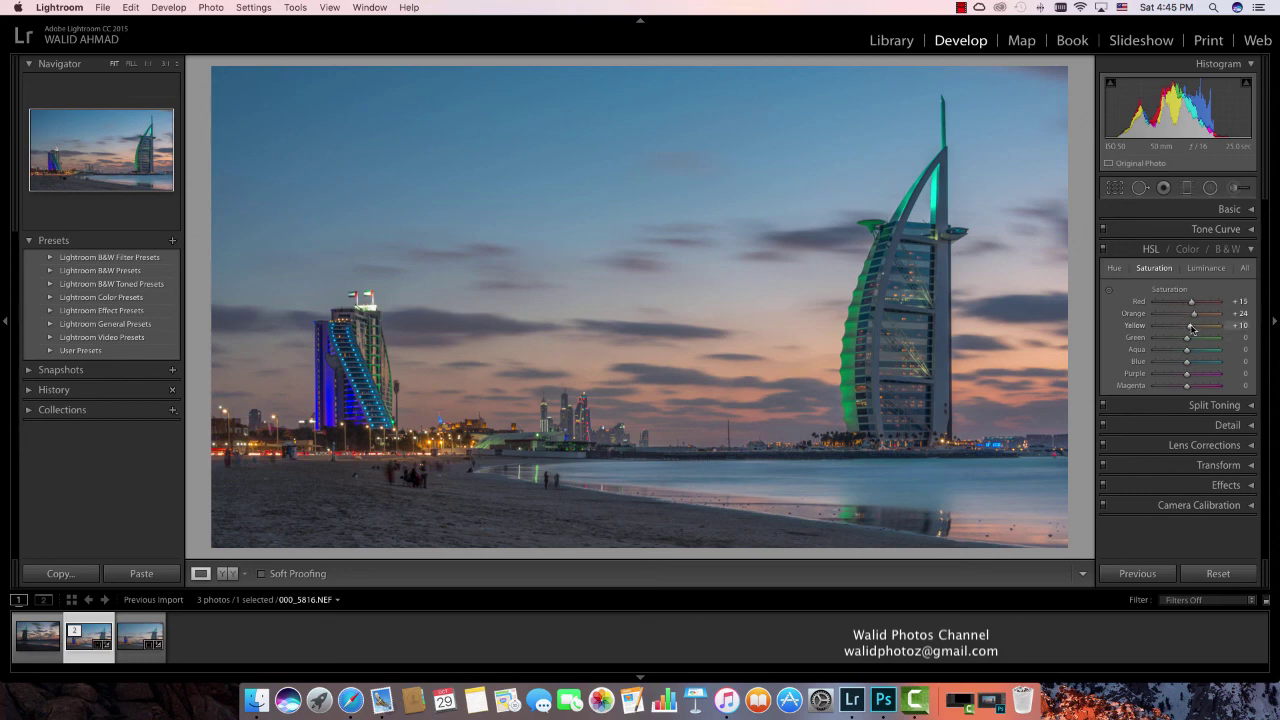
{"action": "left_click_drag", "start_coordinate": [1191, 301], "coordinate": [1194, 301]}
{"action": "left_click_drag", "start_coordinate": [1187, 385], "coordinate": [1190, 375]}
{"action": "left_click", "coordinate": [1250, 252]}
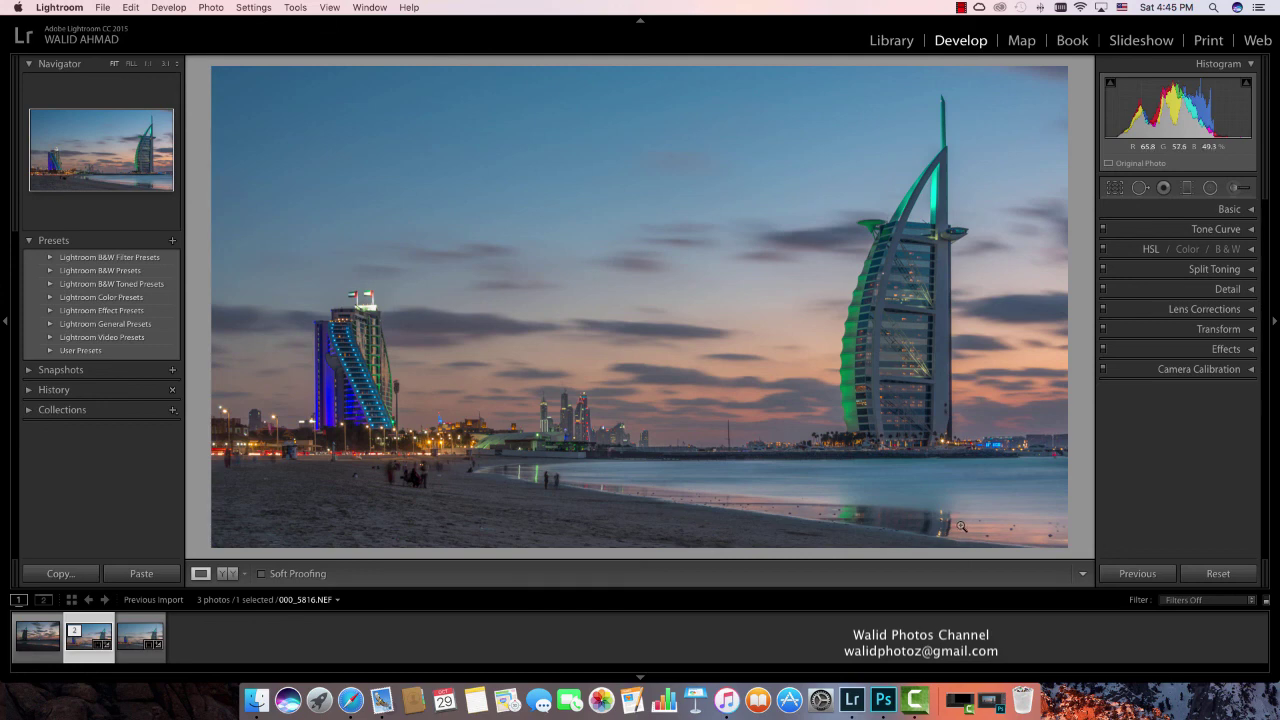
{"action": "left_click", "coordinate": [961, 8]}
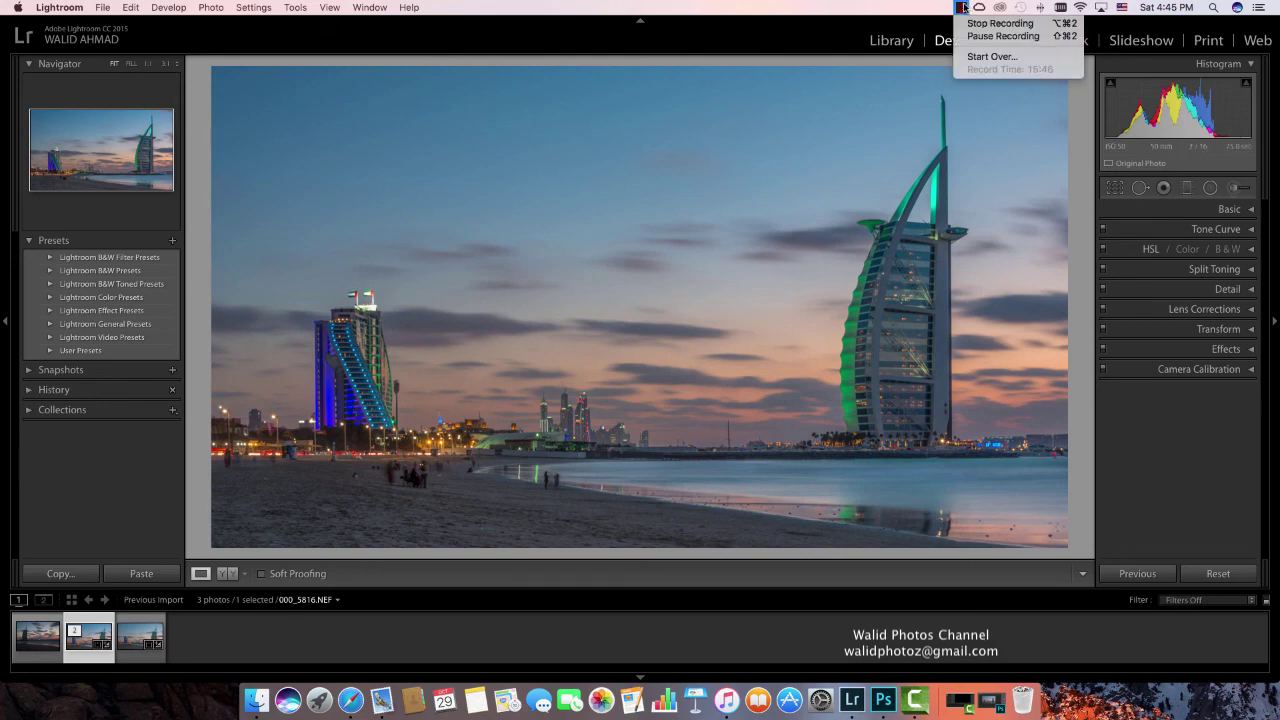